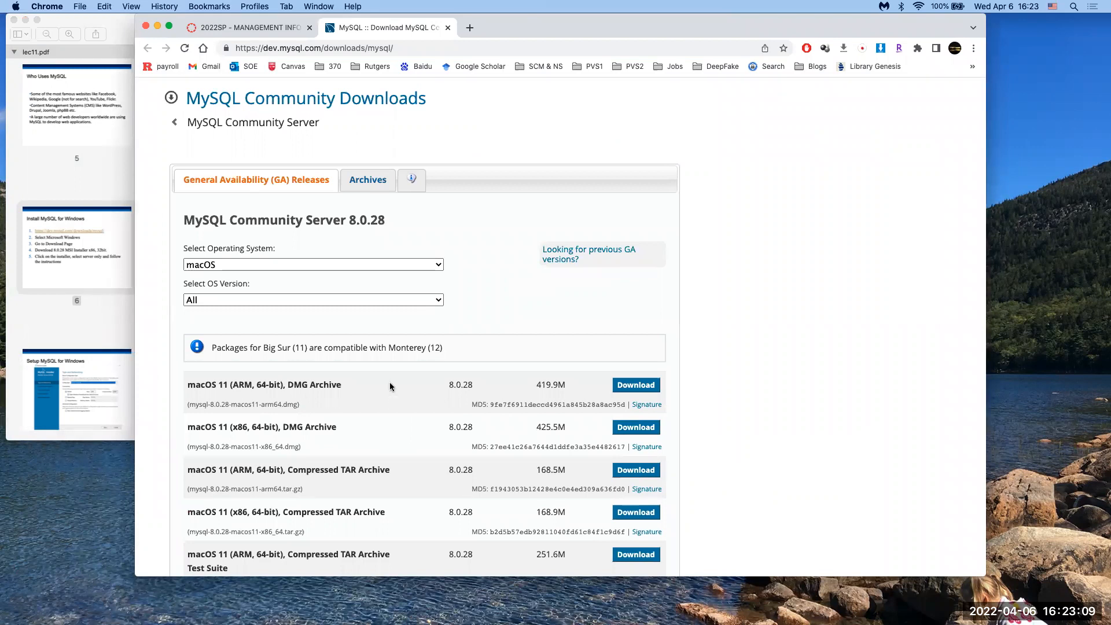
Step: Scroll to the macOS package list and highlight the first package's 'ARM, 64-bit' label
scroll(390, 386, "down", 3)
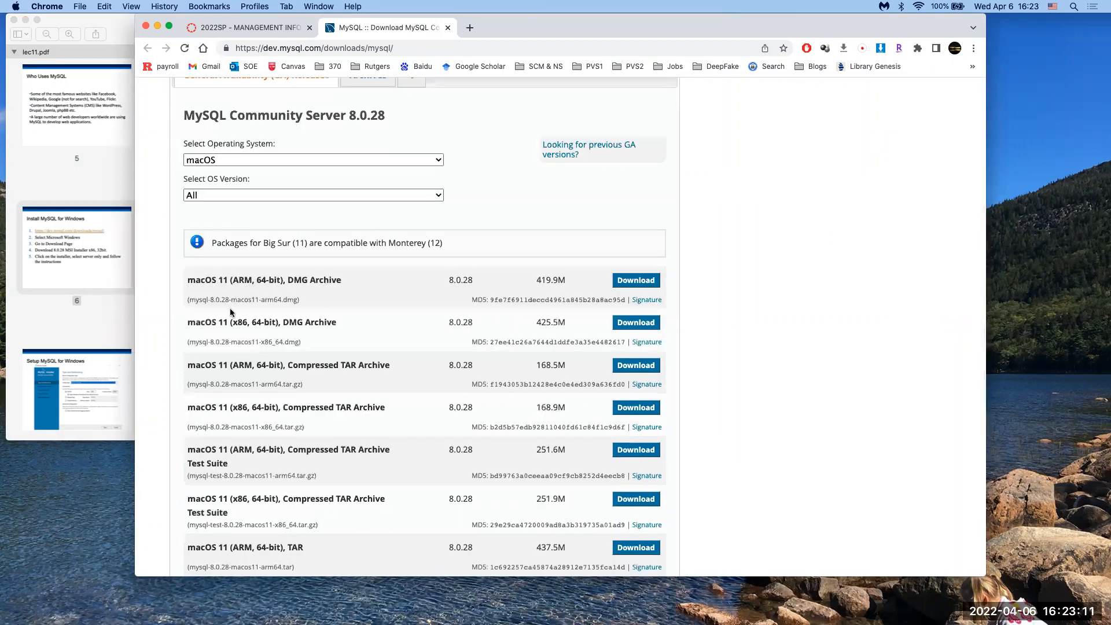
left_click_drag(232, 280, 266, 280)
left_click(15, 7)
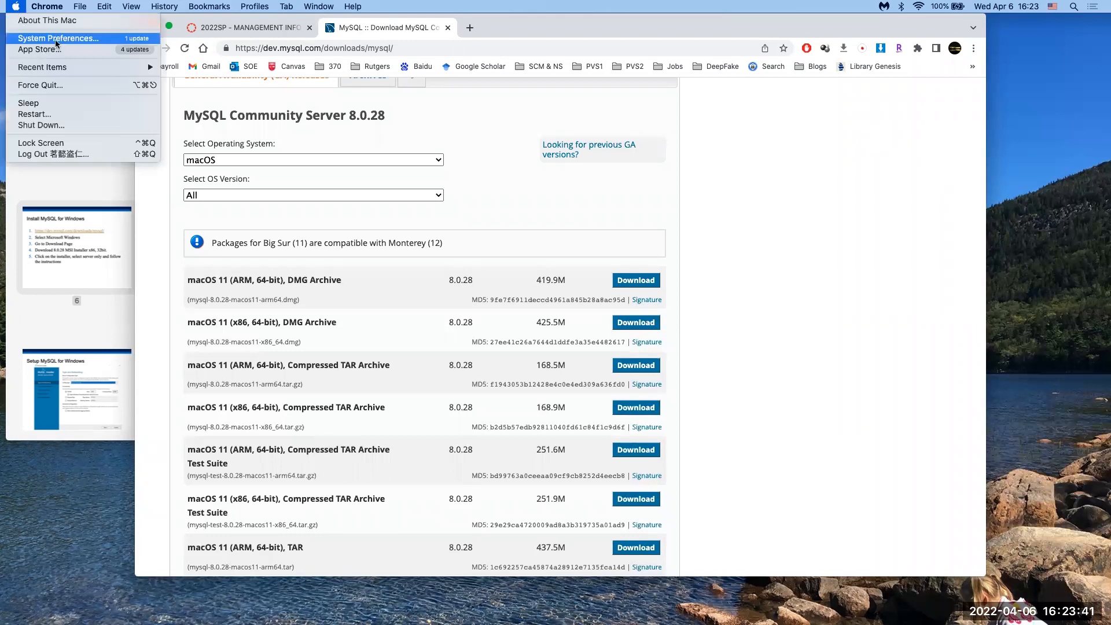
left_click(69, 24)
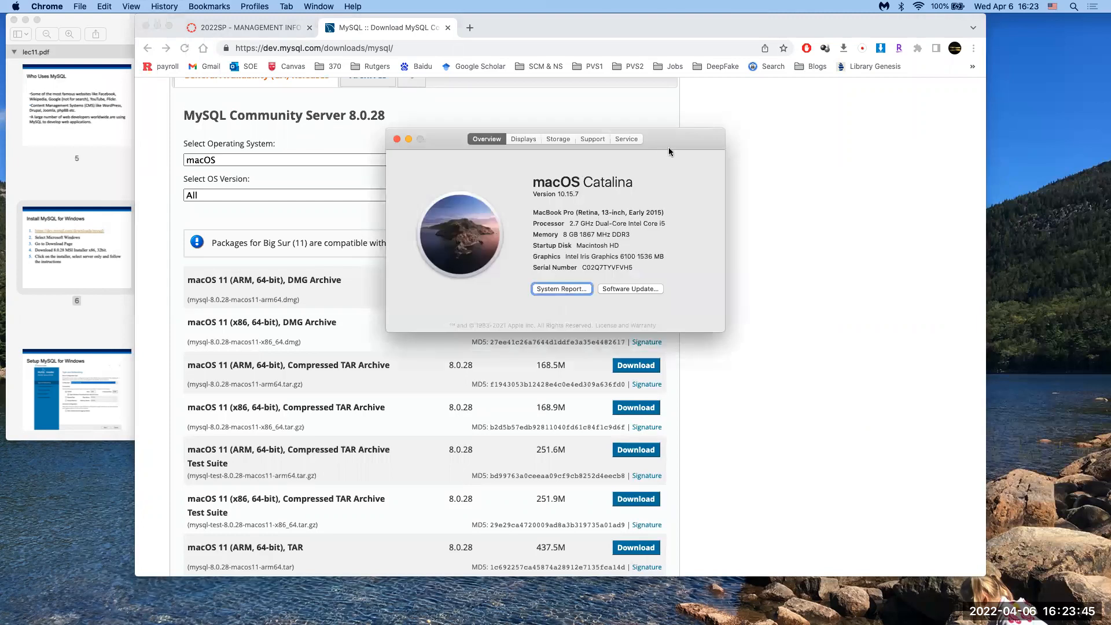
left_click_drag(668, 150, 735, 150)
left_click_drag(641, 212, 665, 214)
left_click(649, 220)
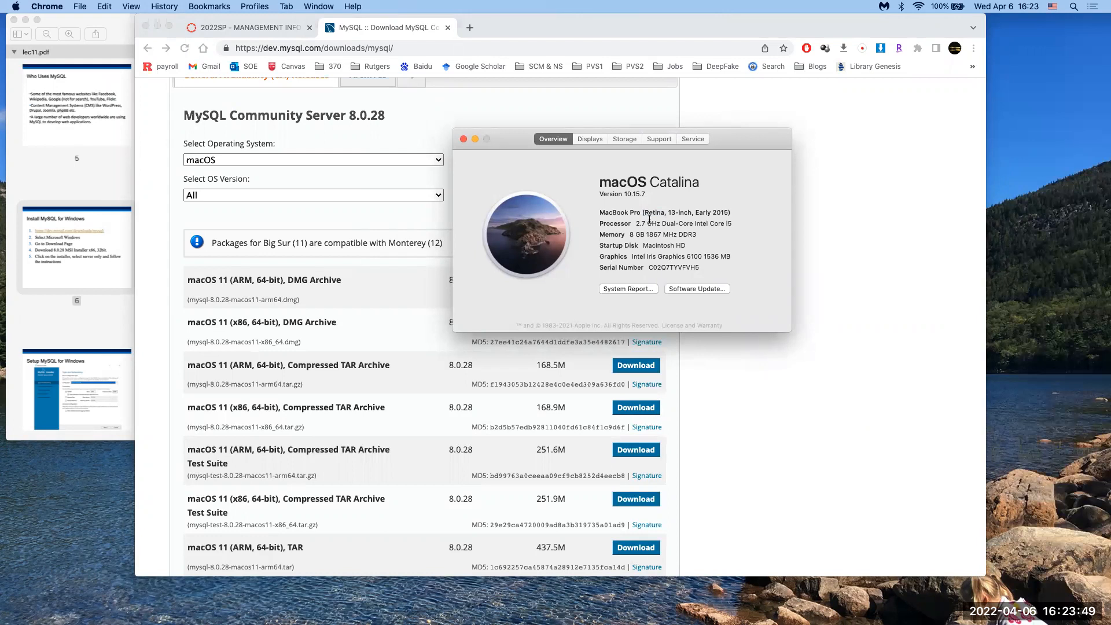
left_click_drag(640, 211, 672, 211)
left_click(671, 211)
left_click(666, 208)
left_click(463, 139)
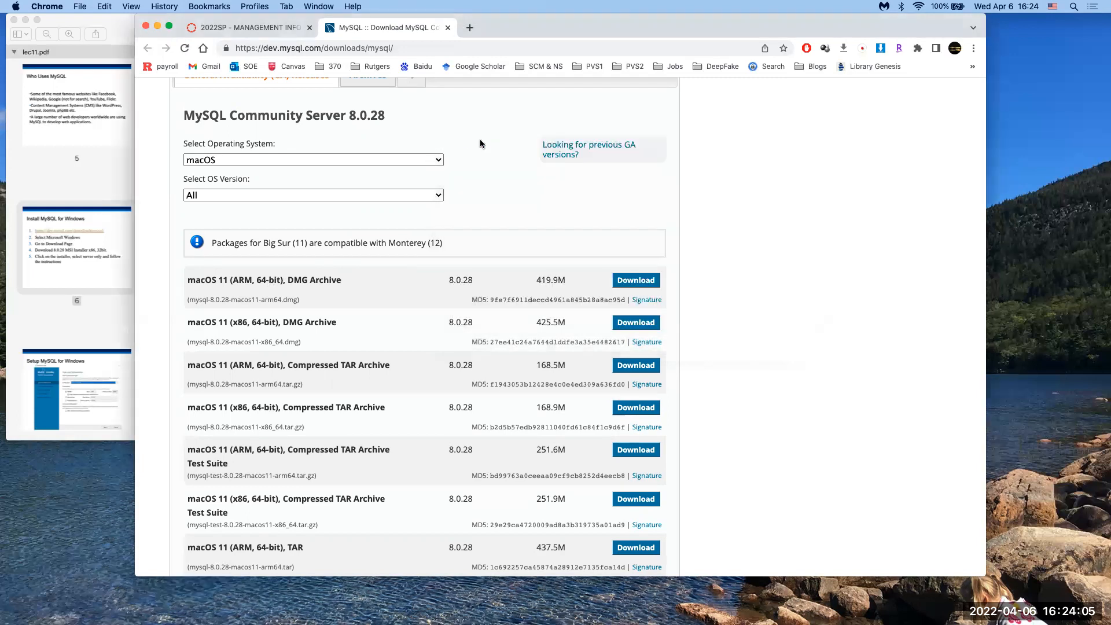
Step: Download the macOS 11 x86, 64-bit DMG archive without signing in and show the full downloads list
left_click(631, 323)
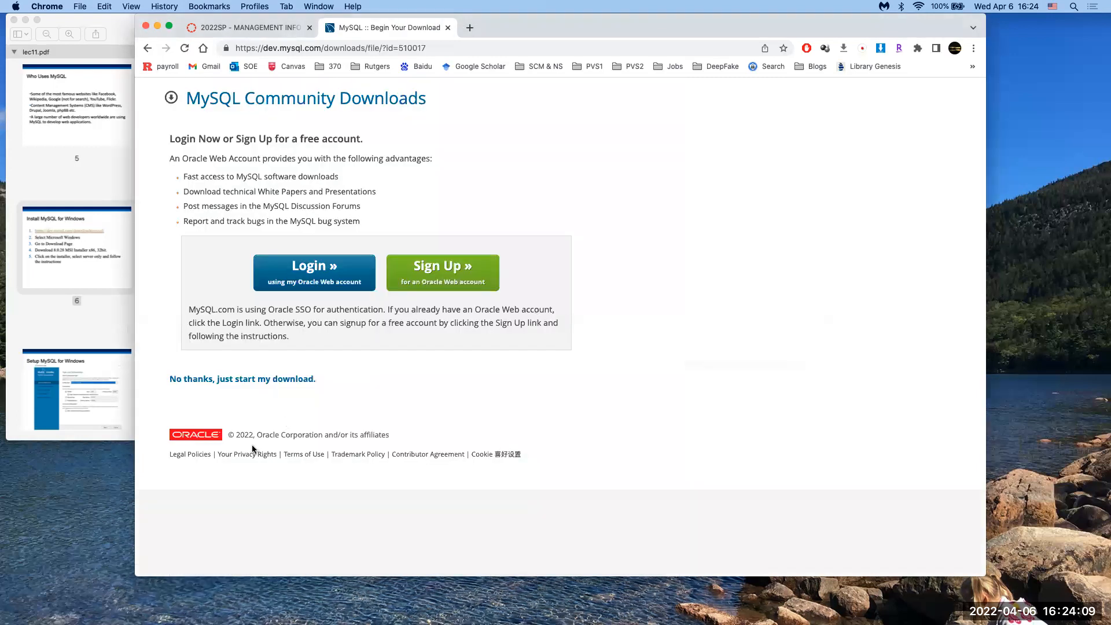
left_click(272, 383)
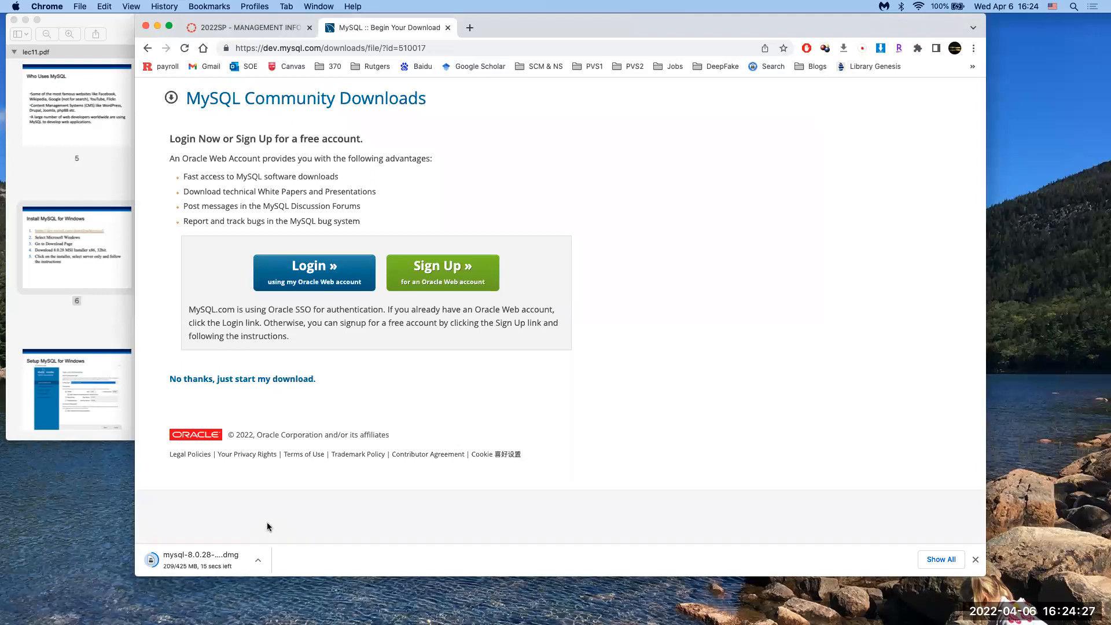
left_click_drag(515, 28, 526, 24)
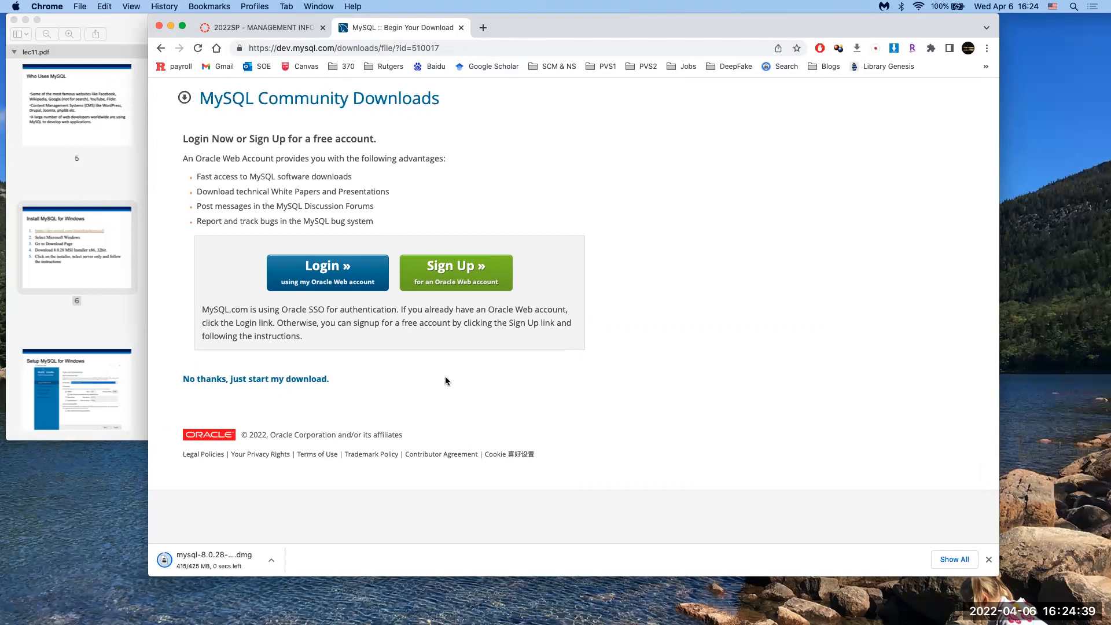
left_click(946, 560)
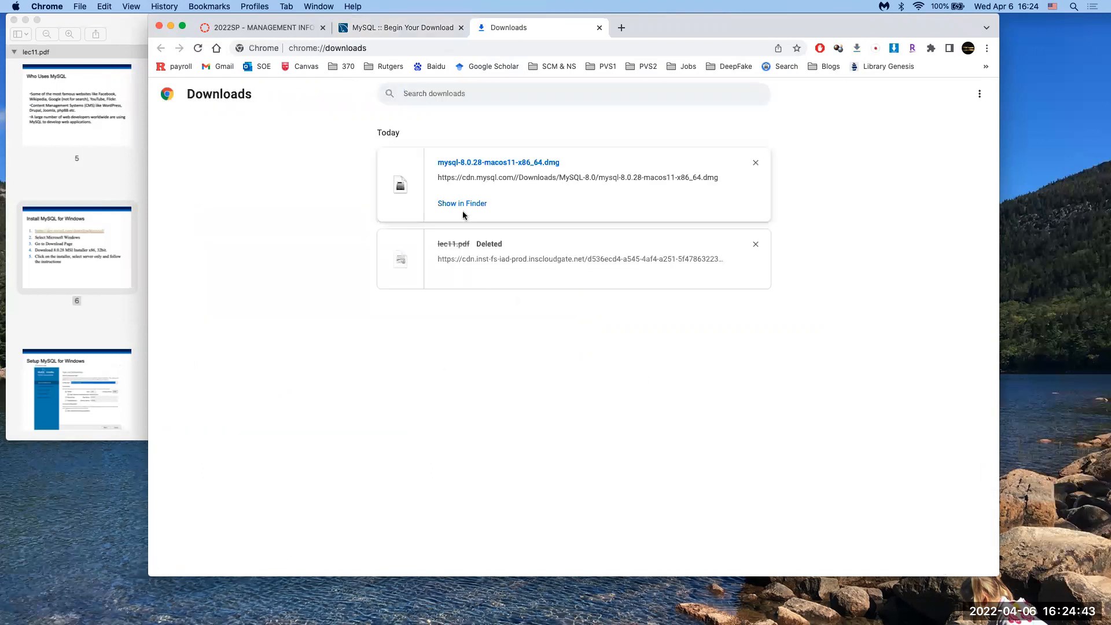
Step: Reveal the downloaded dmg in Finder and launch mysql-8.0.28-macos11-x86_64.pkg from the mounted volume
left_click(461, 204)
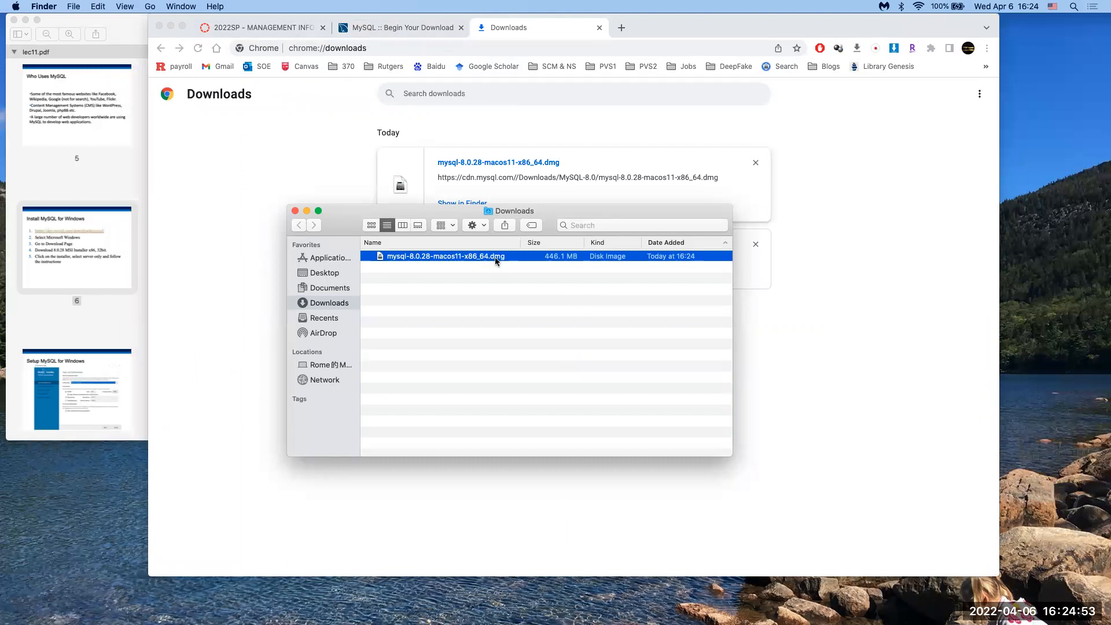
left_click_drag(547, 222, 516, 319)
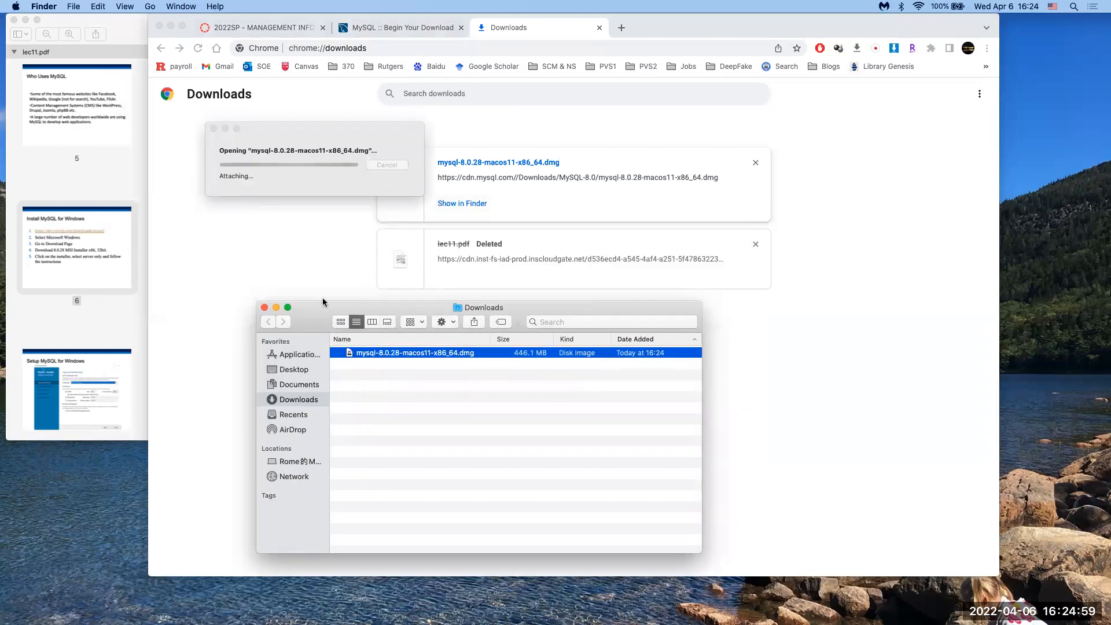
left_click(170, 26)
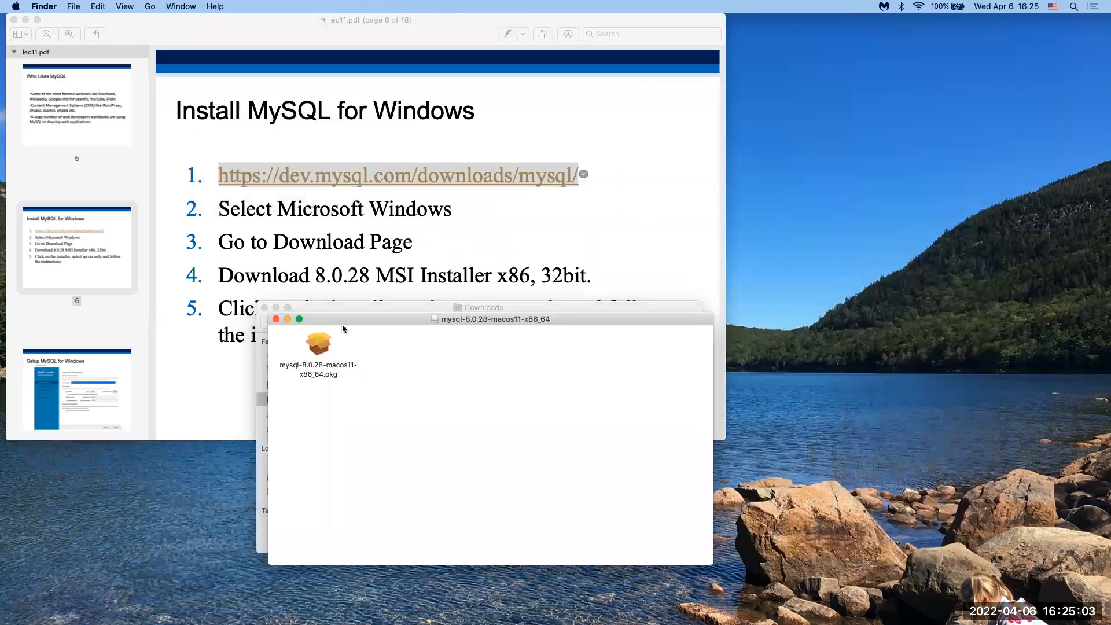
left_click_drag(353, 319, 406, 202)
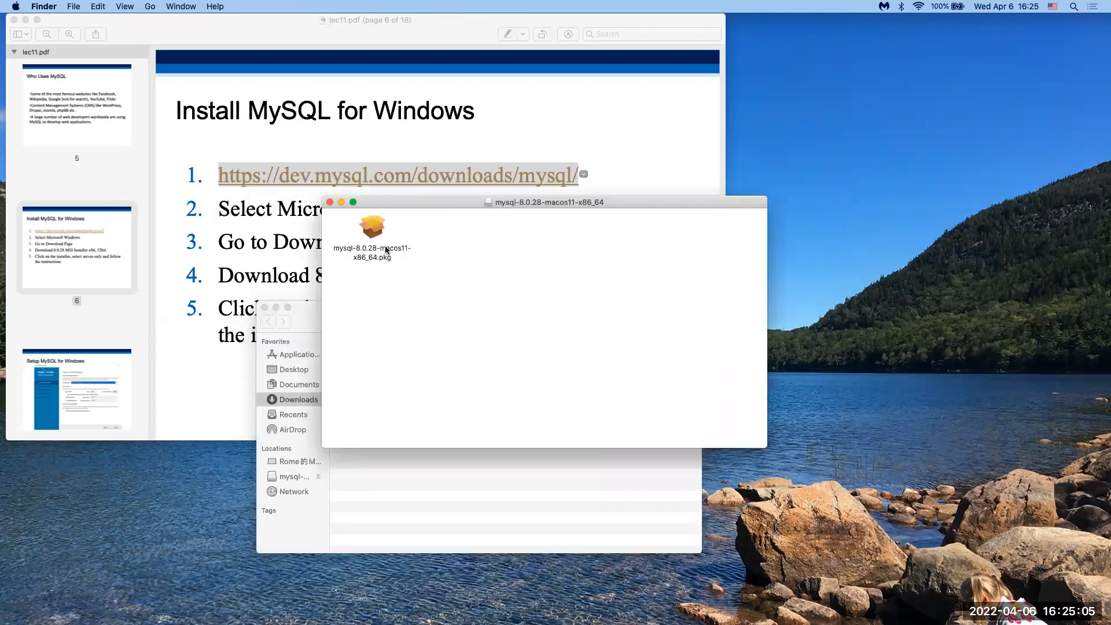
left_click(376, 238)
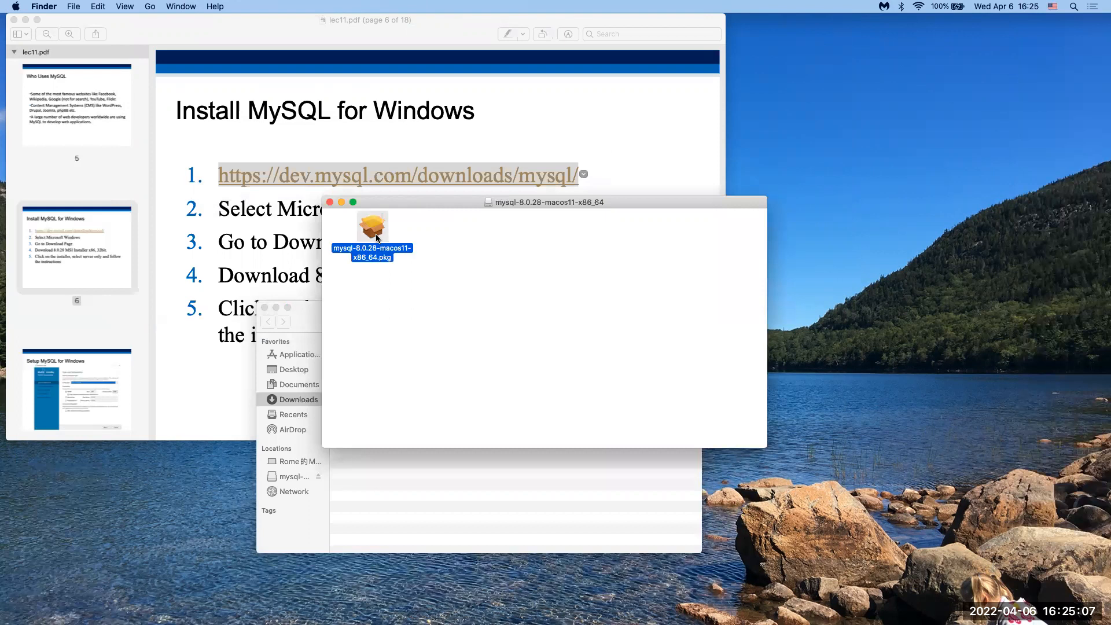
double_click(376, 238)
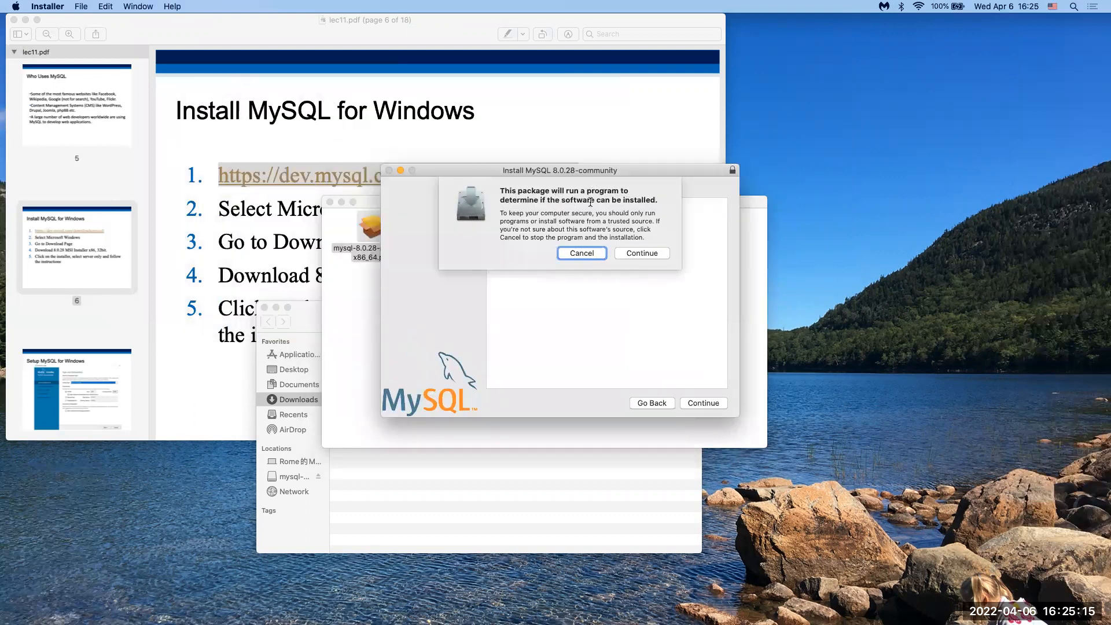
Step: Agree to the licence and run the standard MySQL 8.0.28 install, authorizing it with the admin password
left_click(642, 252)
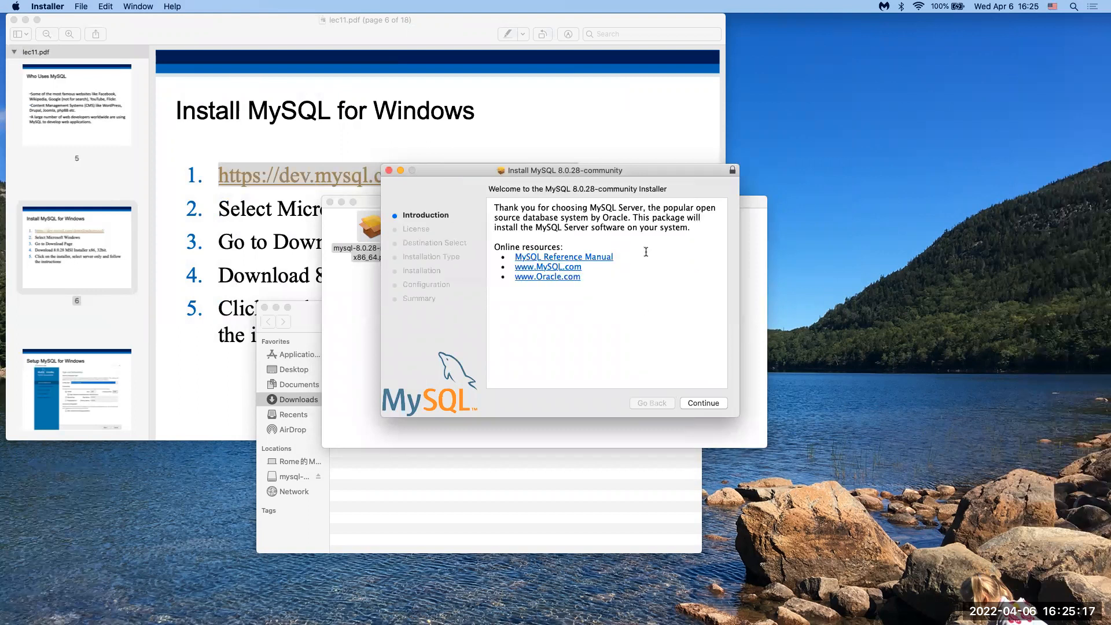
left_click(700, 403)
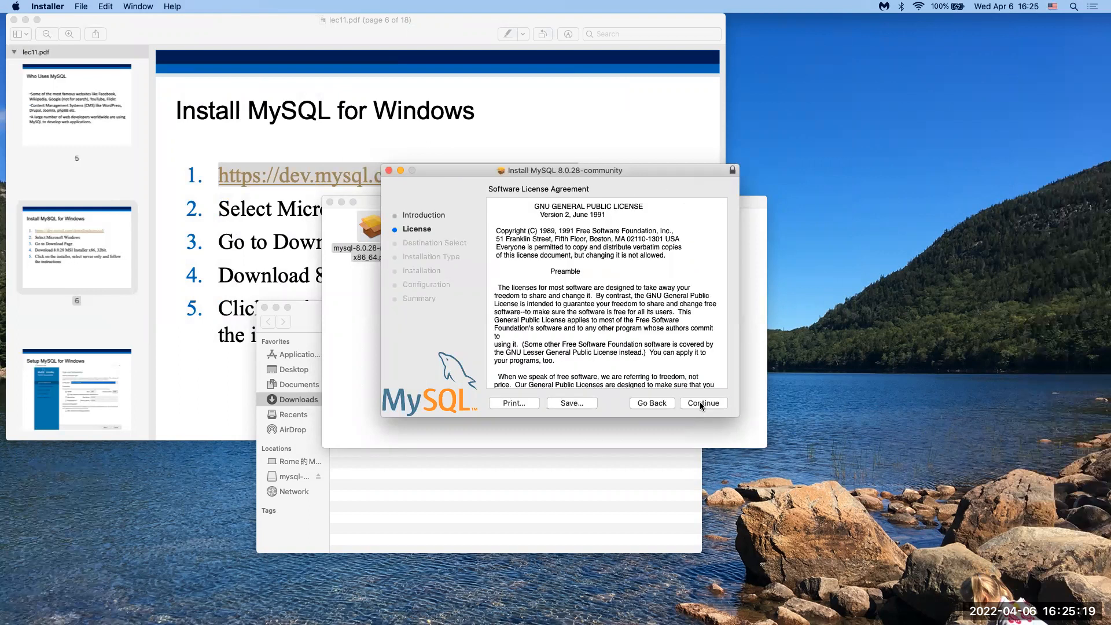
left_click(700, 402)
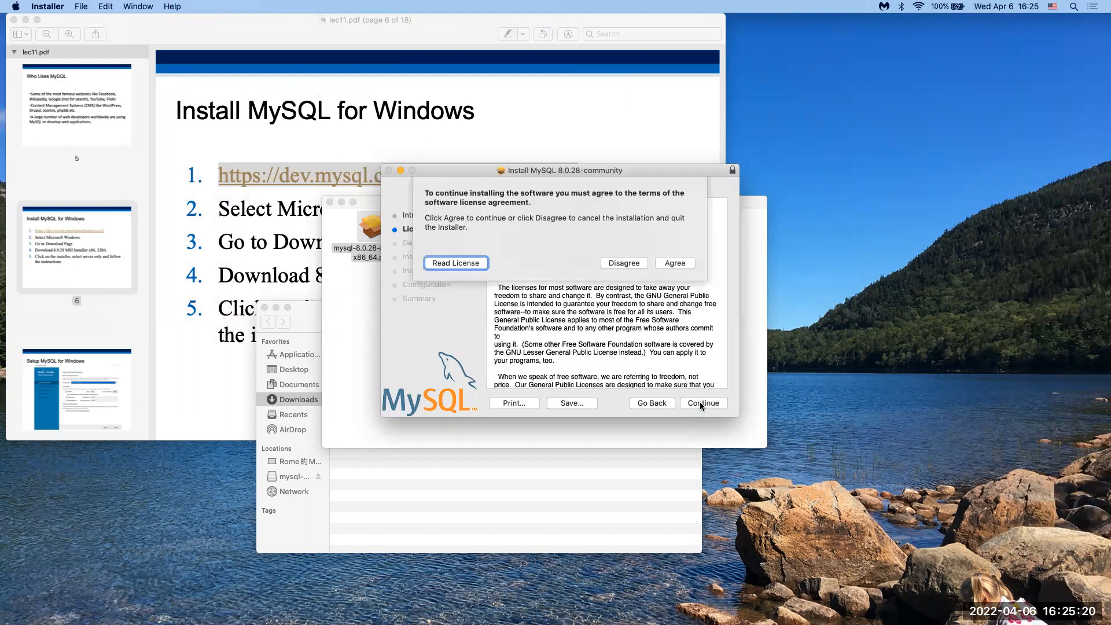
left_click(682, 265)
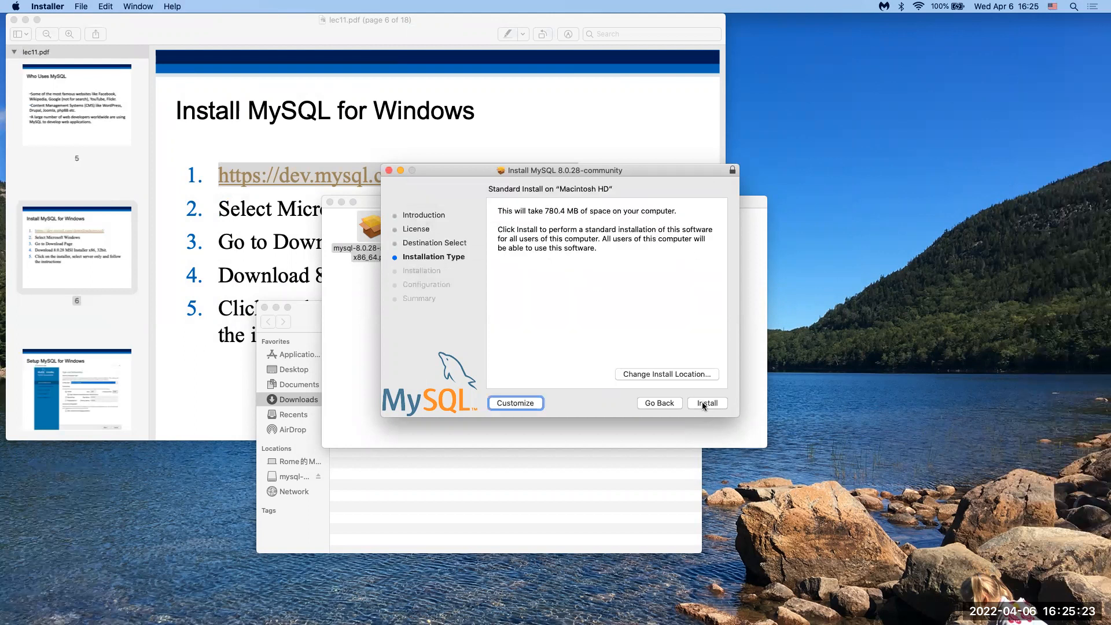
left_click(703, 401)
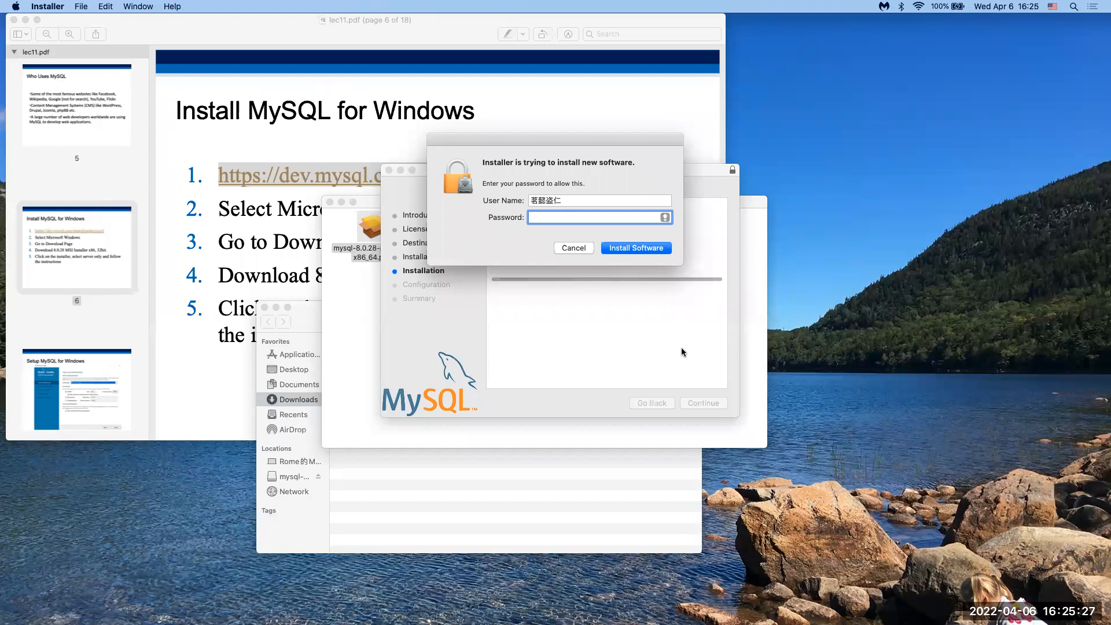
type("******")
left_click(643, 248)
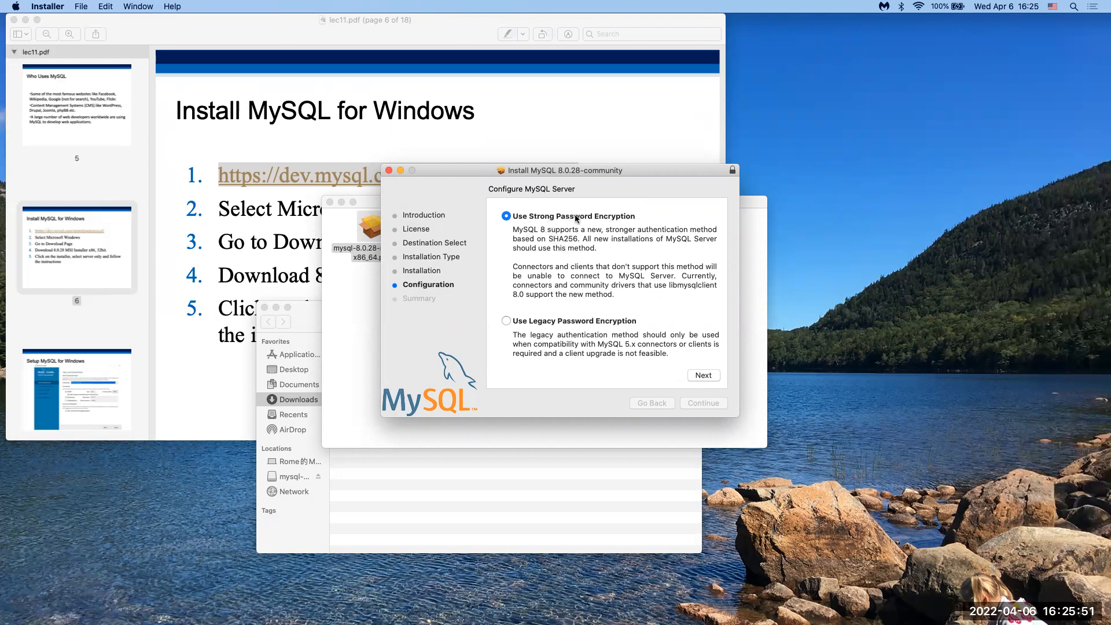
Step: Keep Use Strong Password Encryption and enter a root password to finish configuration
left_click(703, 376)
left_click(561, 236)
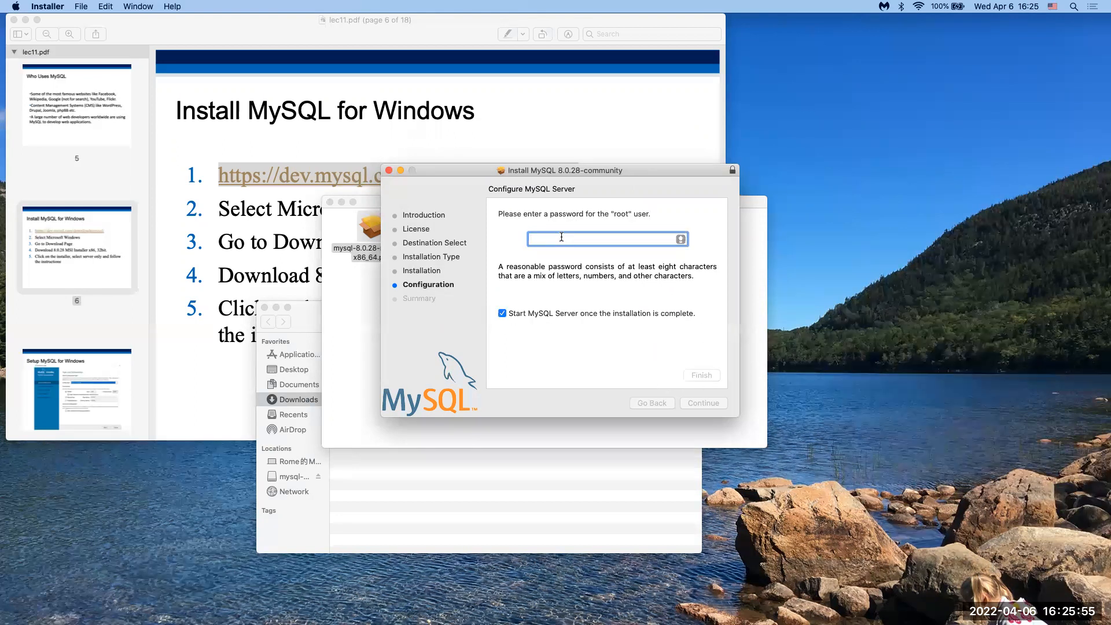
type("1234•••••••••")
left_click(702, 375)
Step: Authorize the setup with the admin password, then close the installer and move the package to Trash
key("Caps_Lock")
type("********")
key("Return")
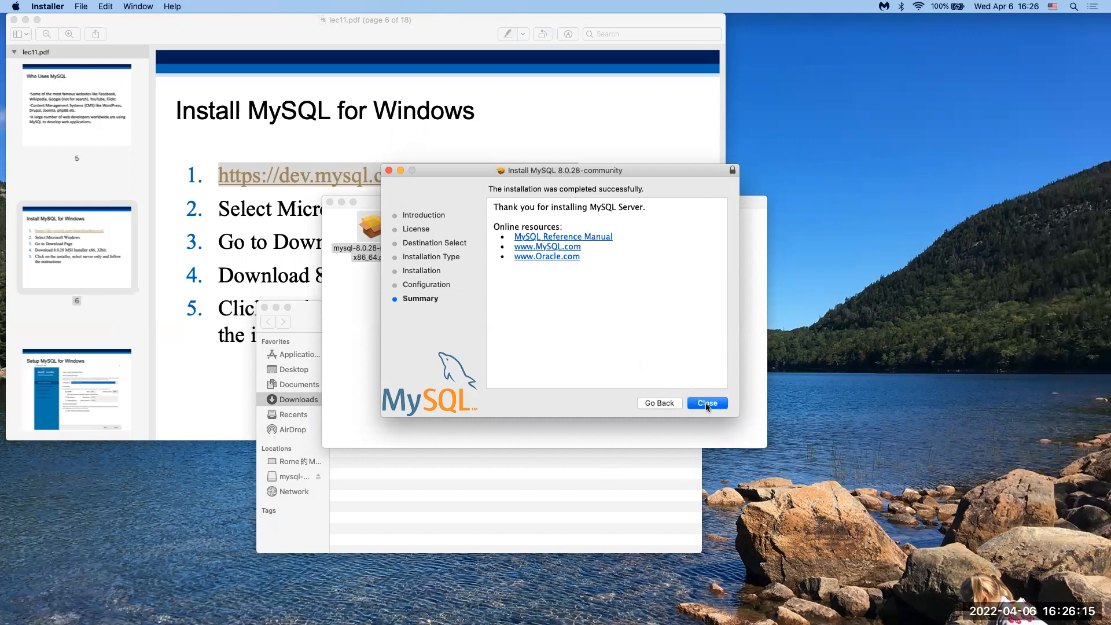
left_click(705, 404)
left_click(627, 238)
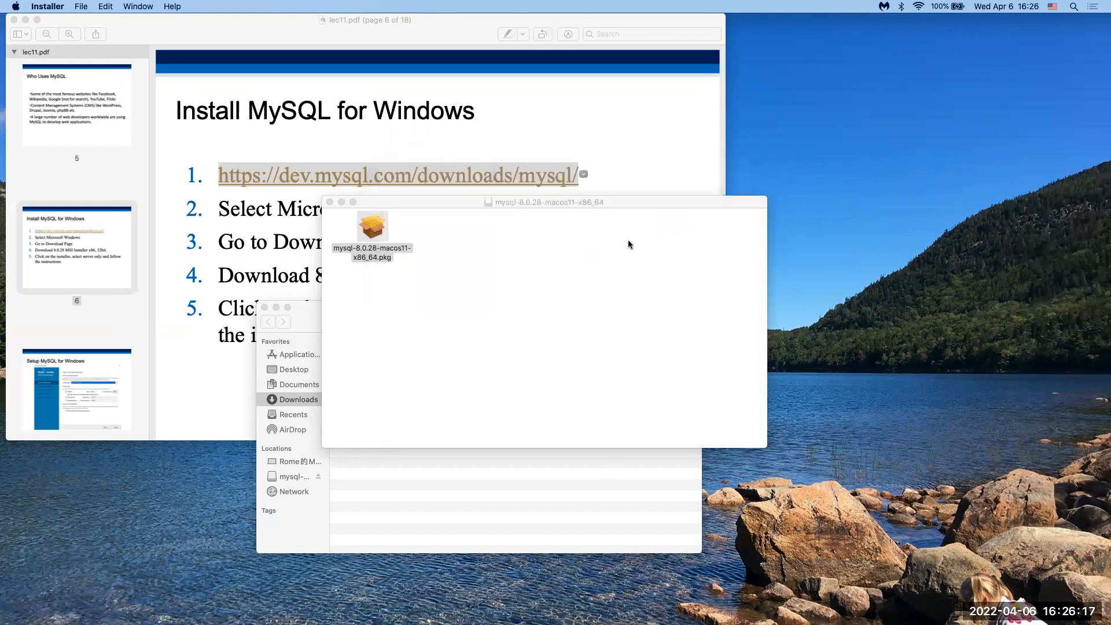
Step: Rearrange the Downloads and lecture PDF windows, then bring up the Apple menu
left_click_drag(316, 321, 315, 414)
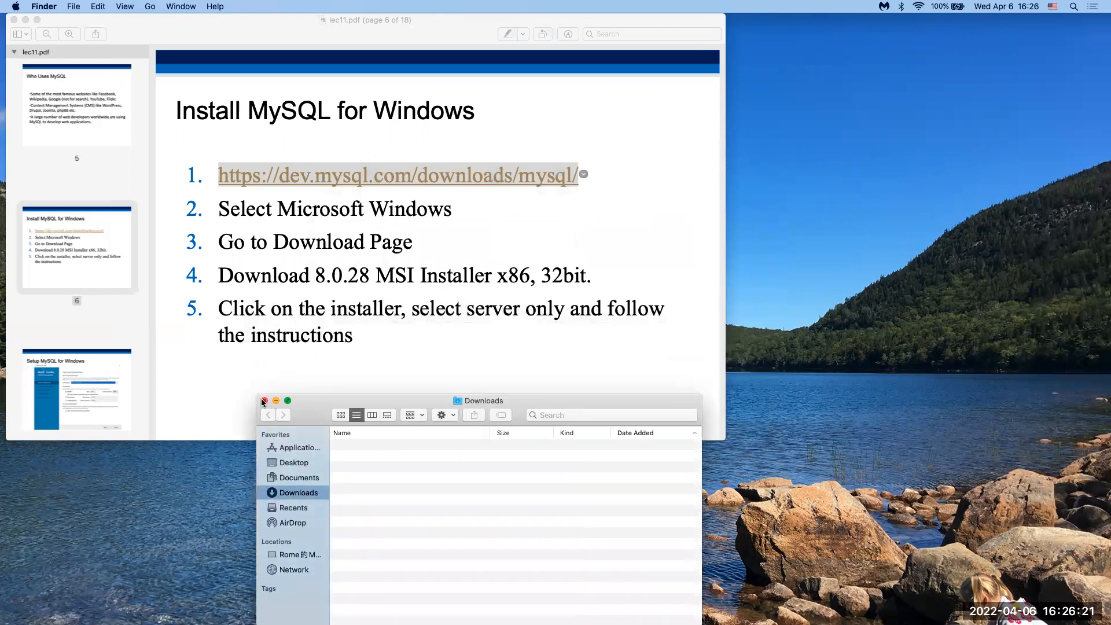
left_click_drag(313, 413, 247, 342)
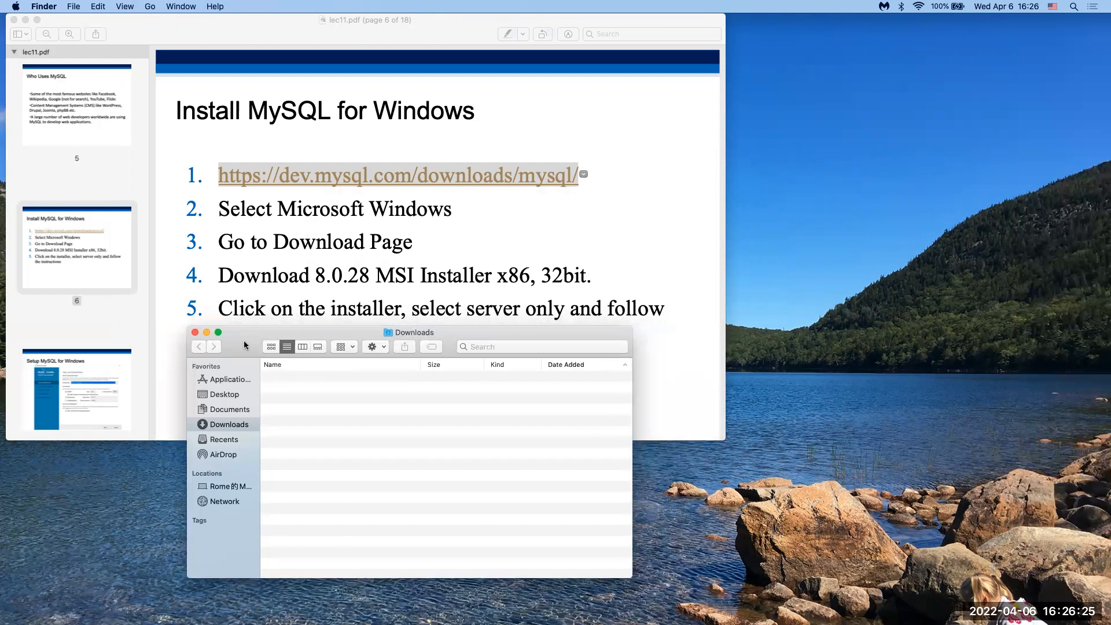
left_click_drag(244, 345, 208, 373)
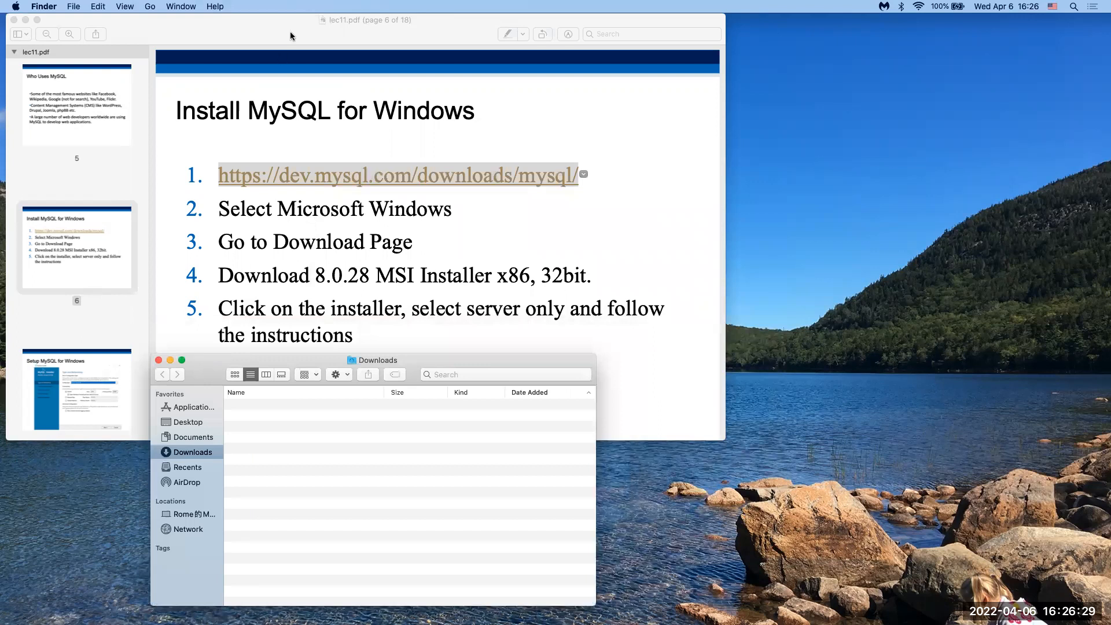
left_click_drag(289, 36, 290, 208)
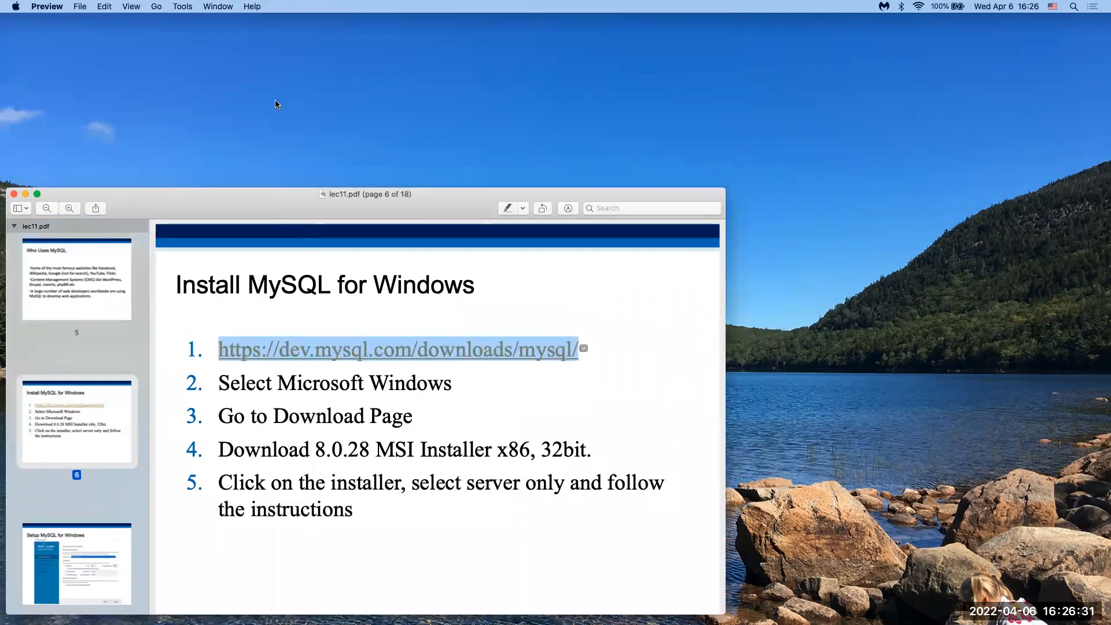
left_click(151, 67)
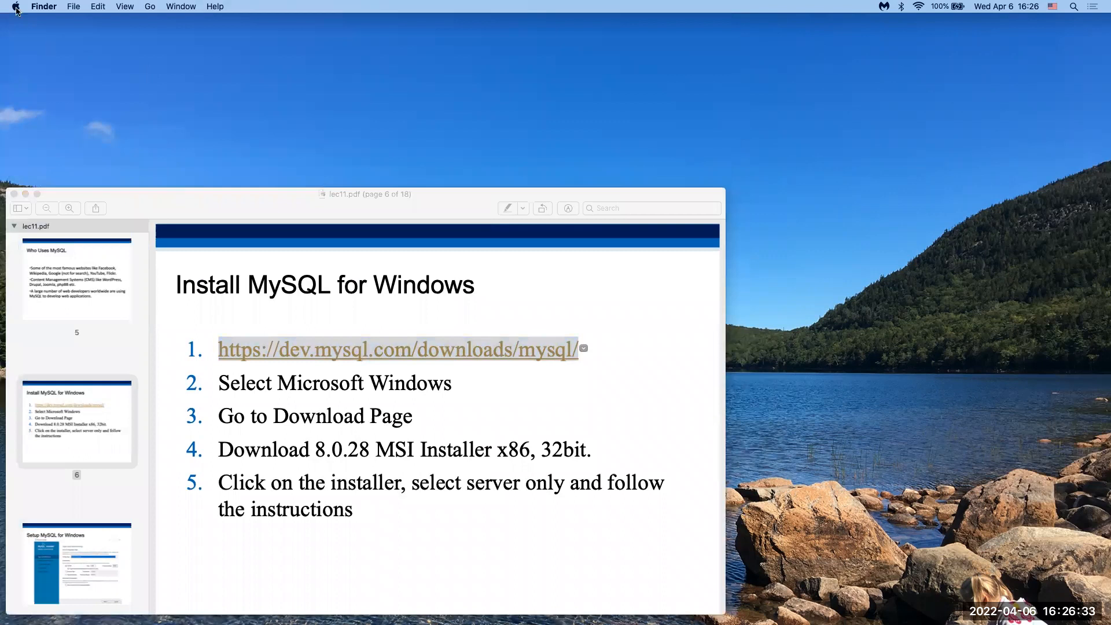
left_click(15, 7)
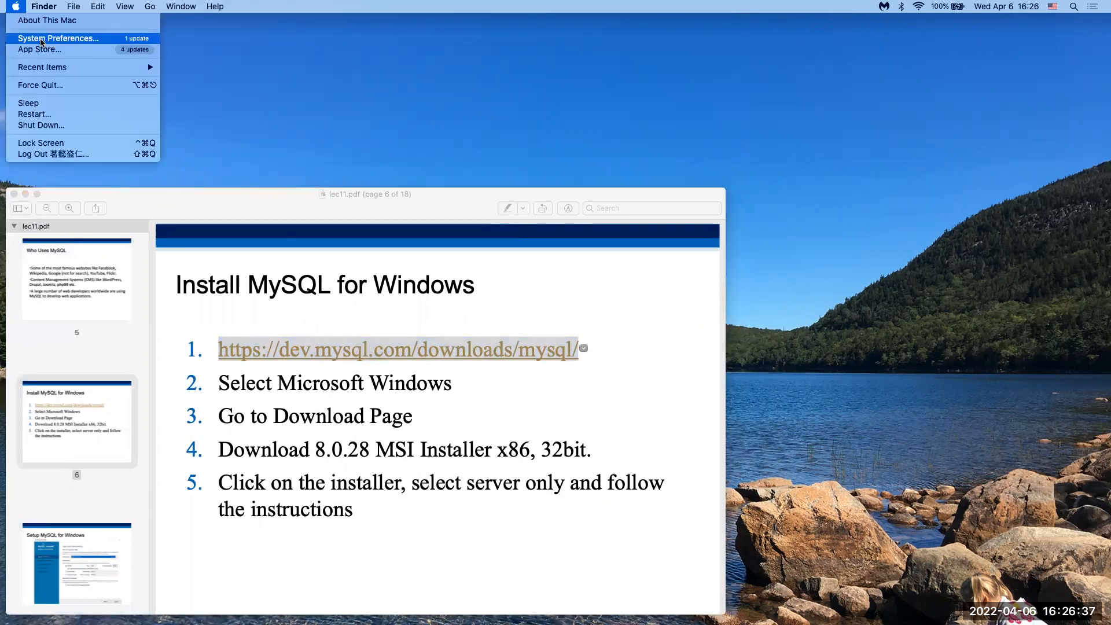
Step: Open the MySQL pane in System Preferences and begin Initialize Database
left_click(75, 39)
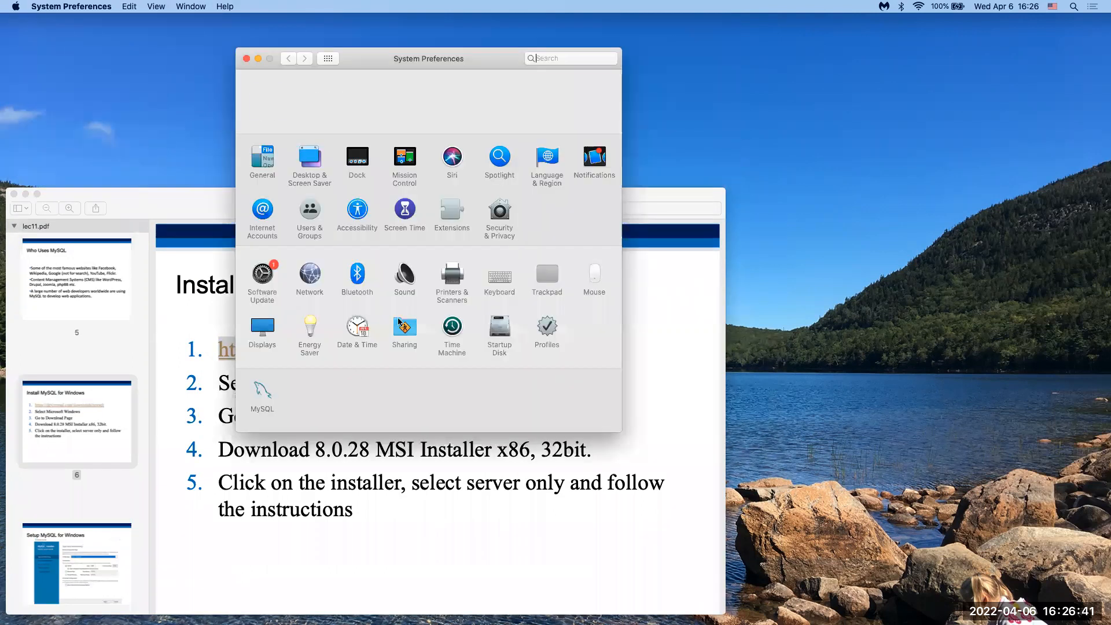
left_click(261, 396)
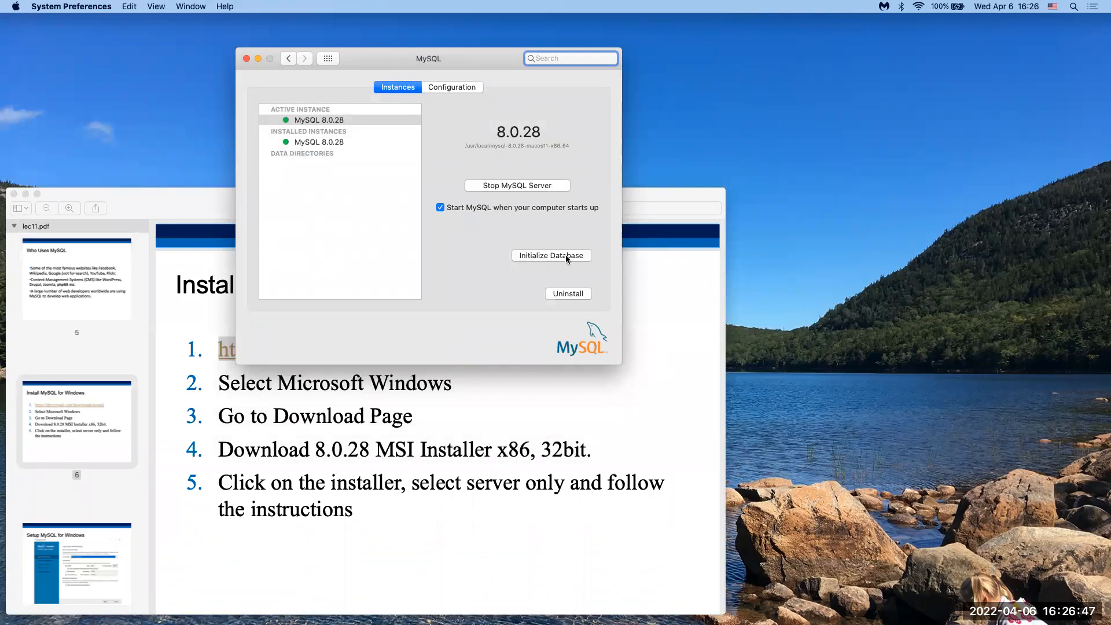
left_click(548, 256)
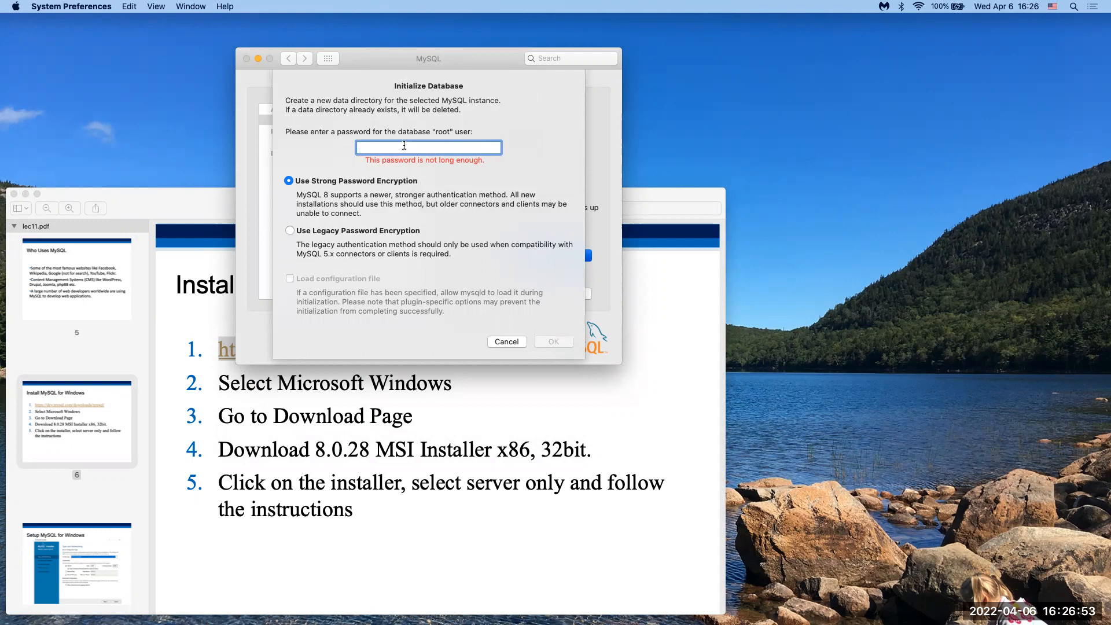
Step: Enter a new root password and authorize the database initialization with the Mac account password
type("•••••••••")
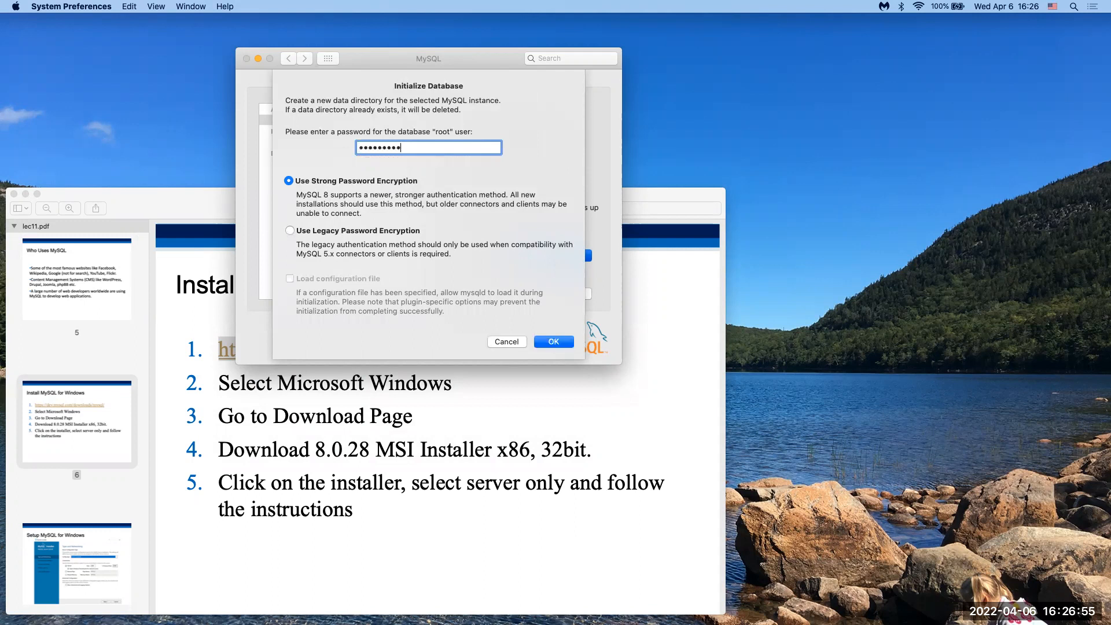
type("•••")
left_click(547, 341)
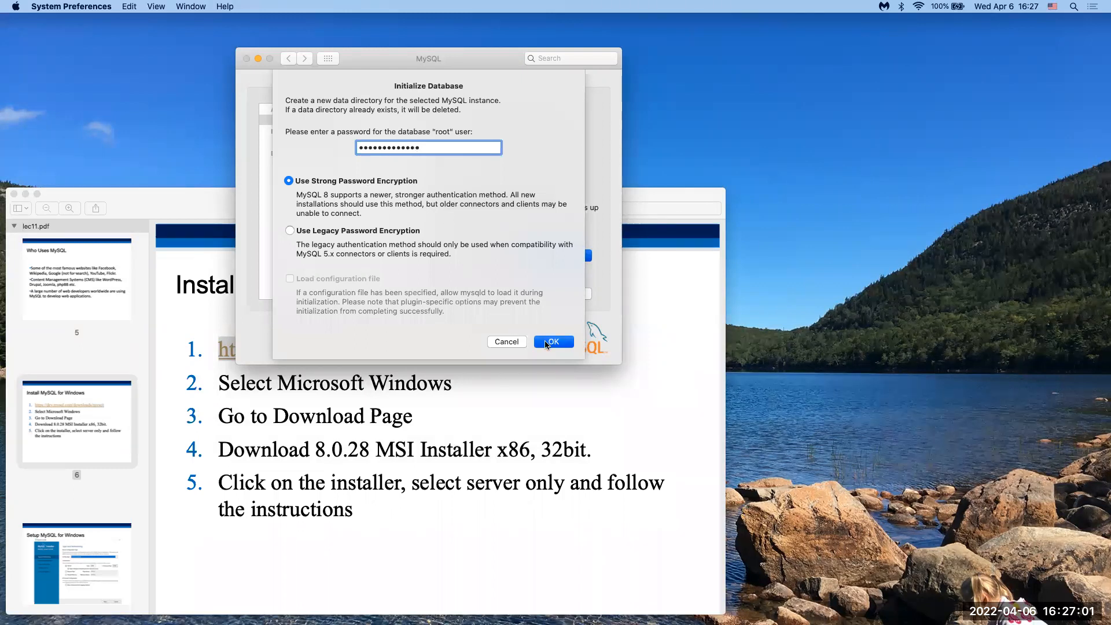
type("••••••")
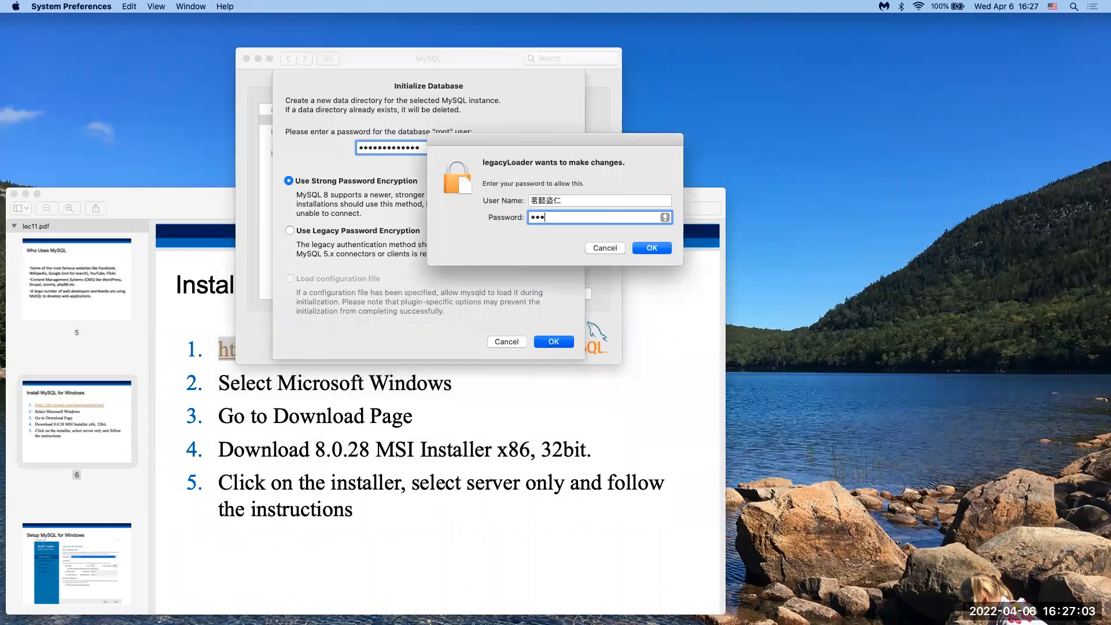
key("Return")
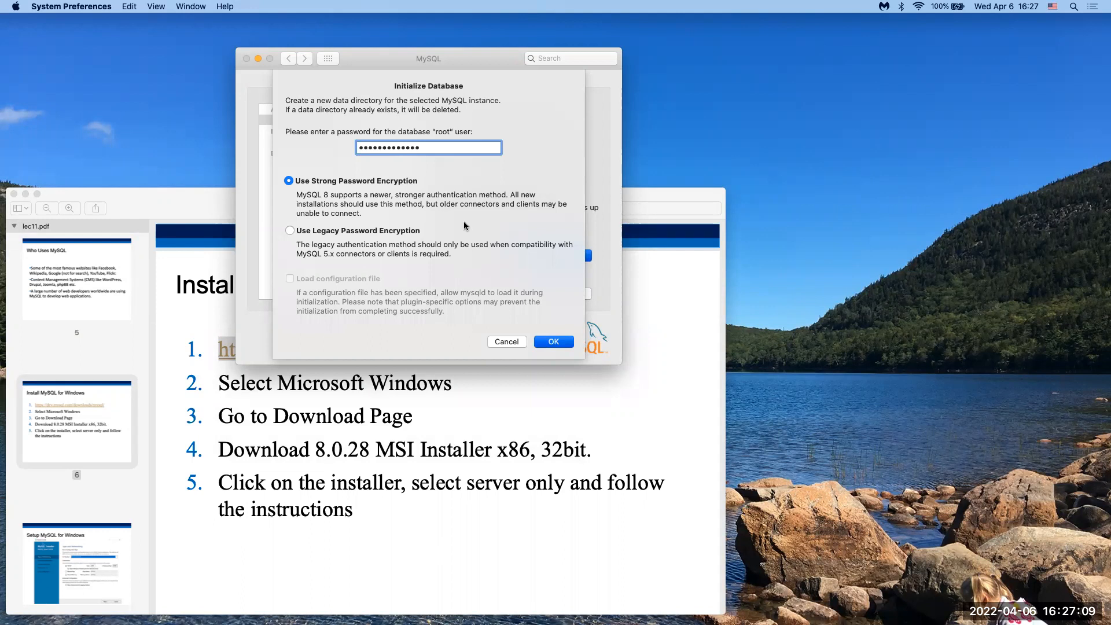
key("Return")
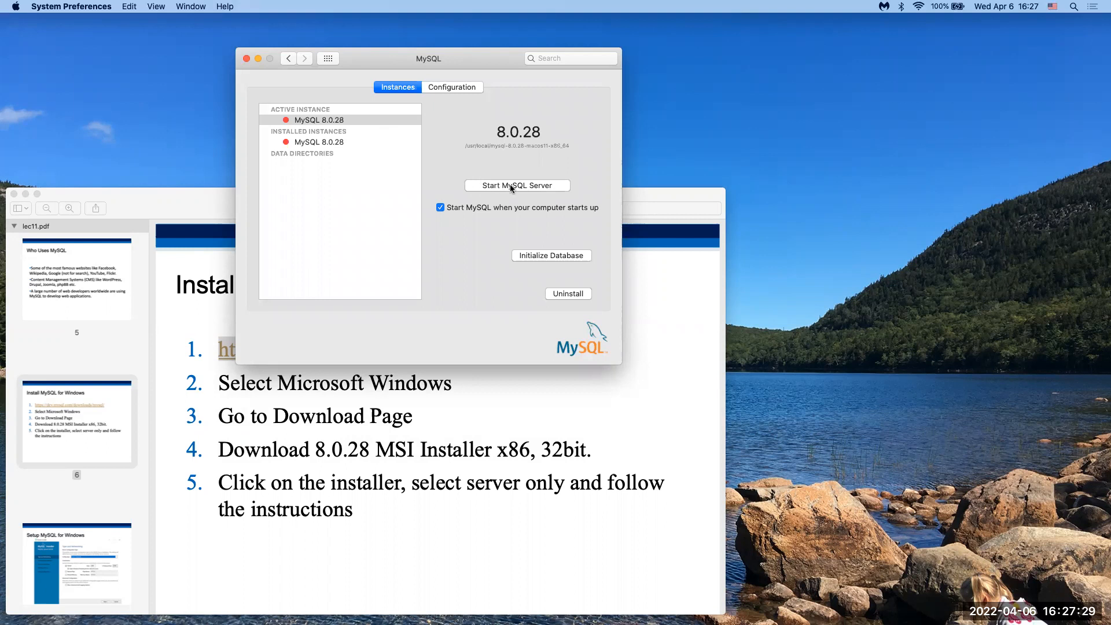
Step: Start the MySQL server using the Mac account password, then move and close the settings window
left_click(532, 186)
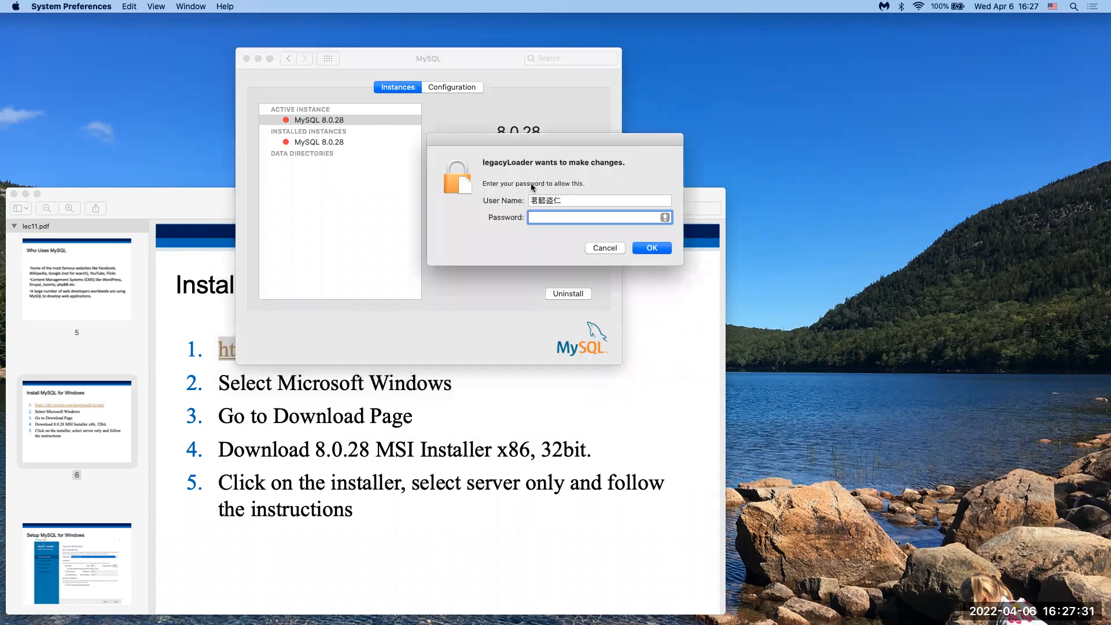
type("********")
key("Return")
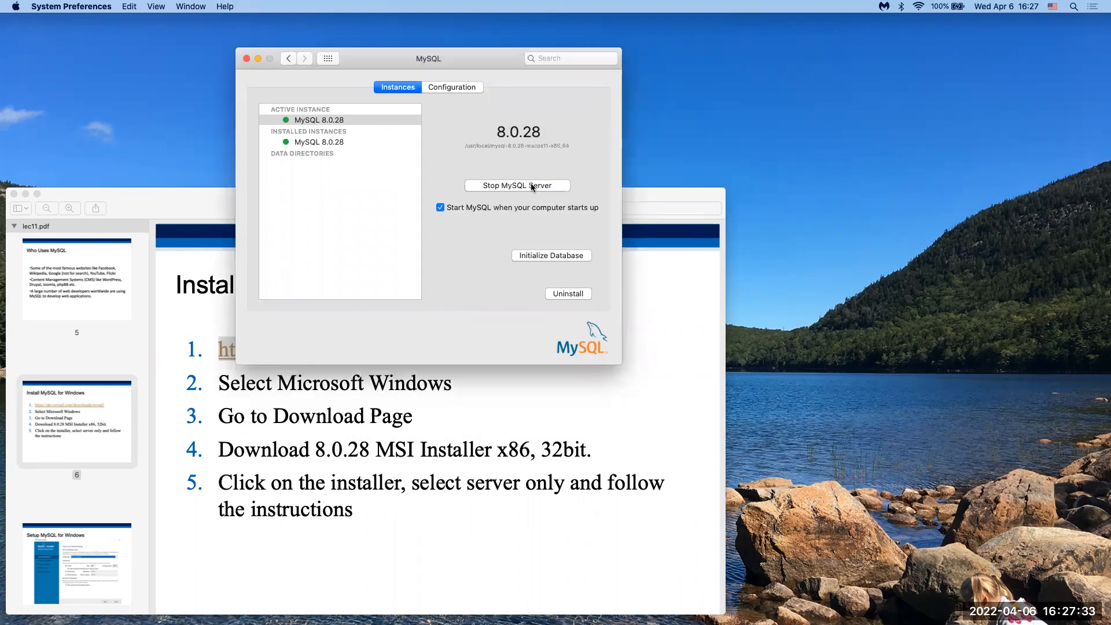
left_click_drag(486, 62, 365, 63)
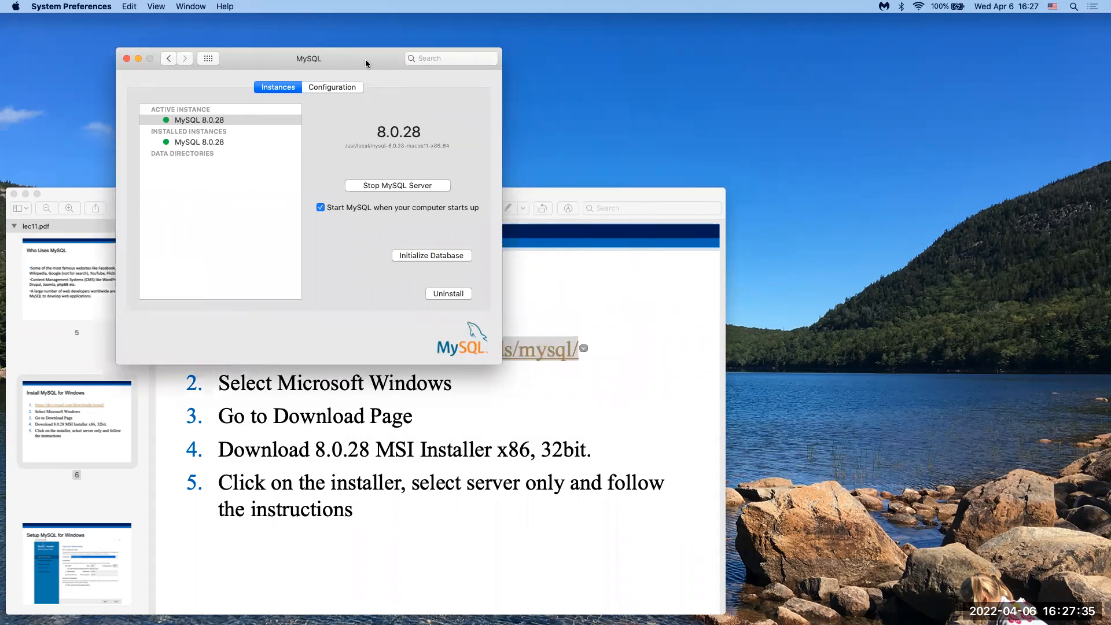
left_click(127, 58)
Step: Go to the Install DBeaver Windows slide on page 14 and follow its dbeaver.io link
left_click_drag(292, 200, 327, 27)
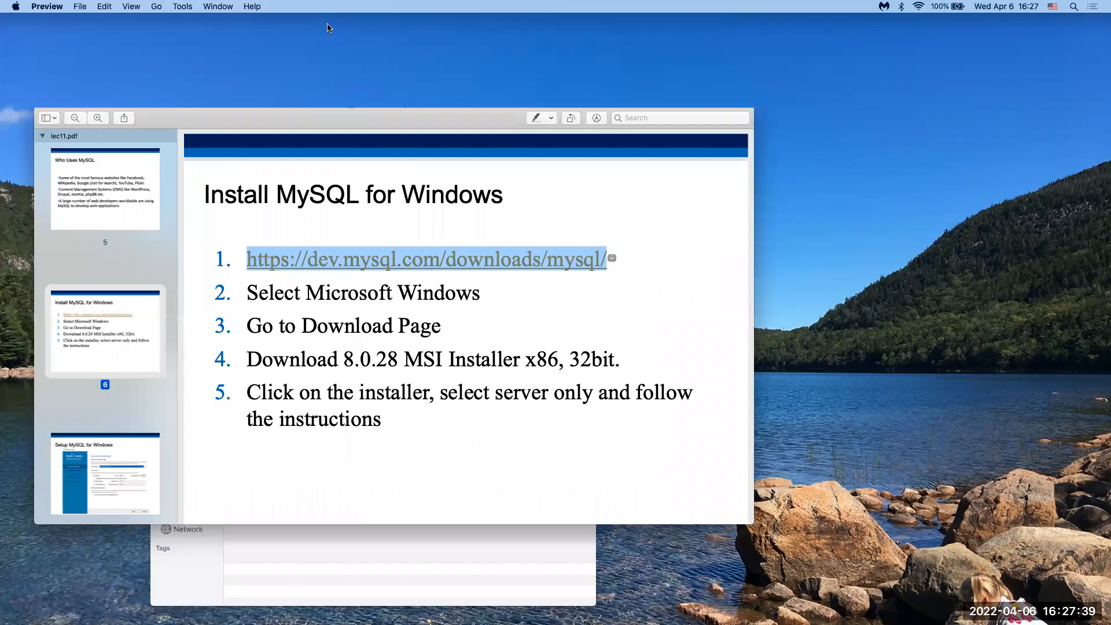
scroll(133, 320, "down", 5)
scroll(133, 321, "down", 10)
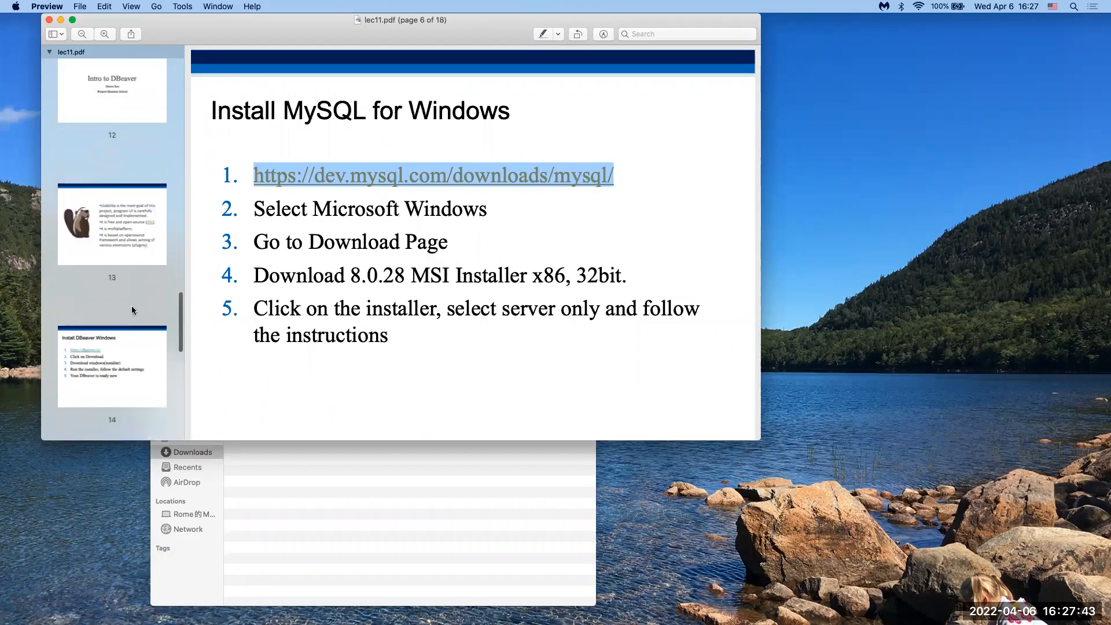
left_click(131, 306)
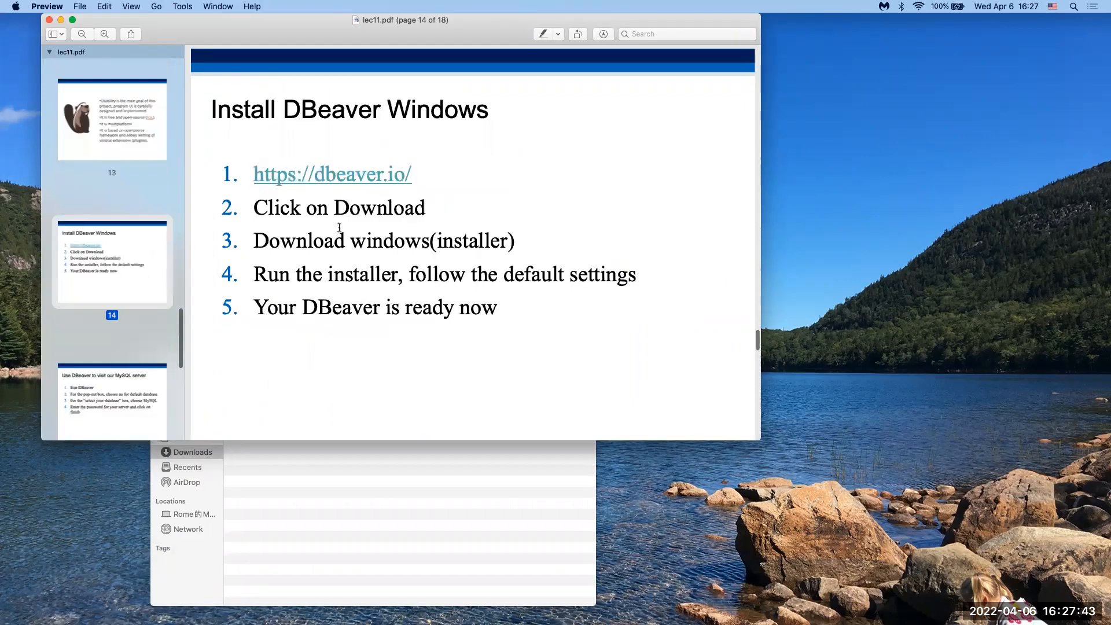
left_click(343, 177)
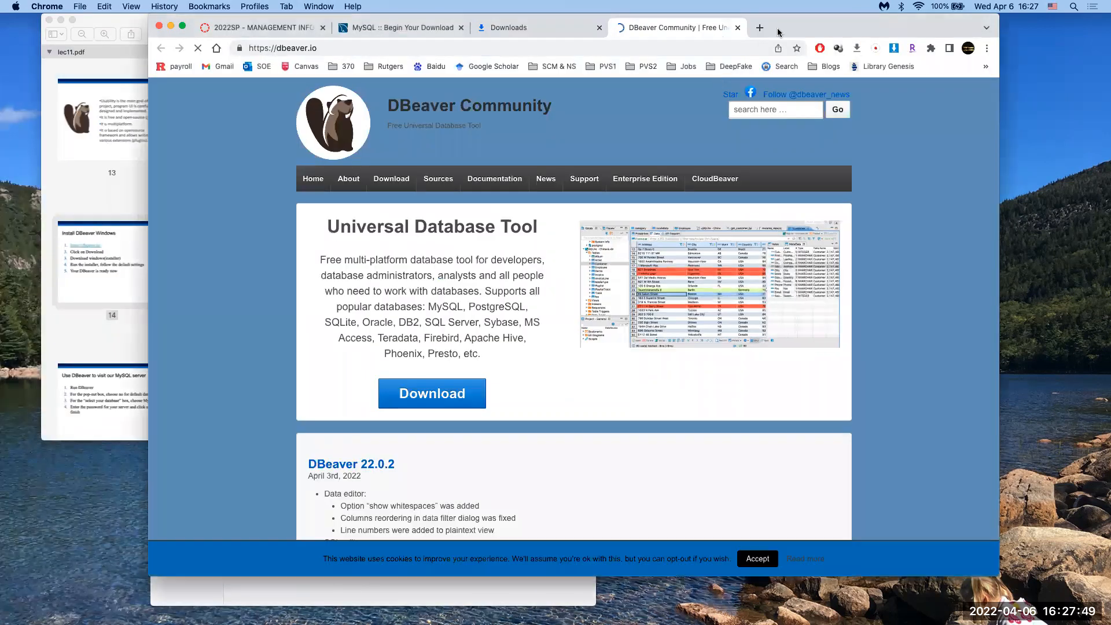
Step: Download the DBeaver 22.0.2 macOS Intel (dmg) installer and reveal it from the downloads list
left_click_drag(794, 29, 733, 29)
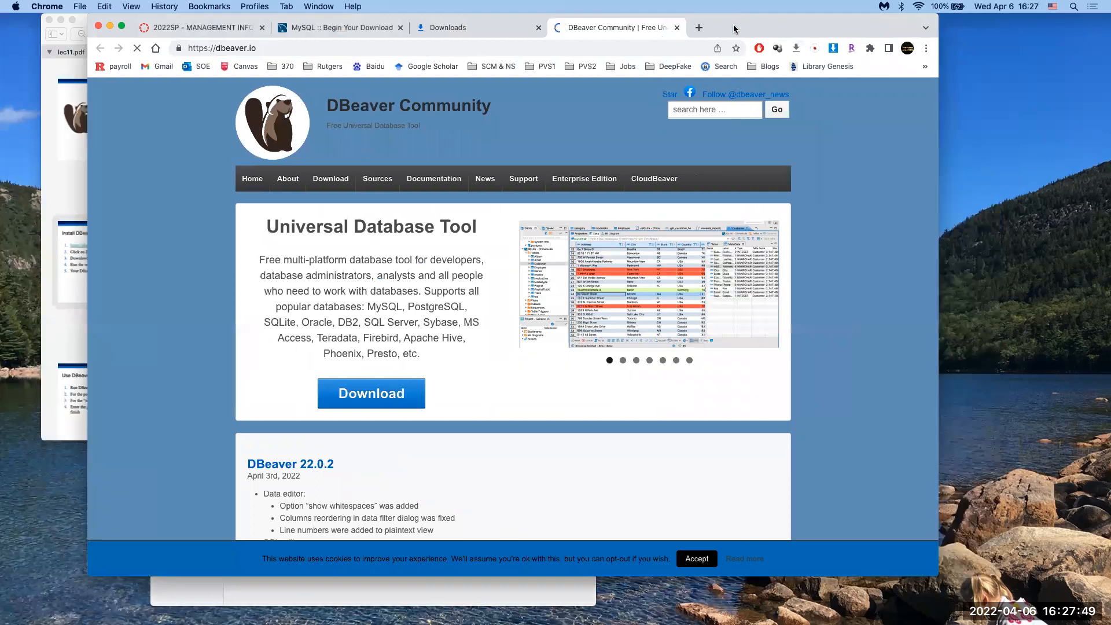
left_click(330, 179)
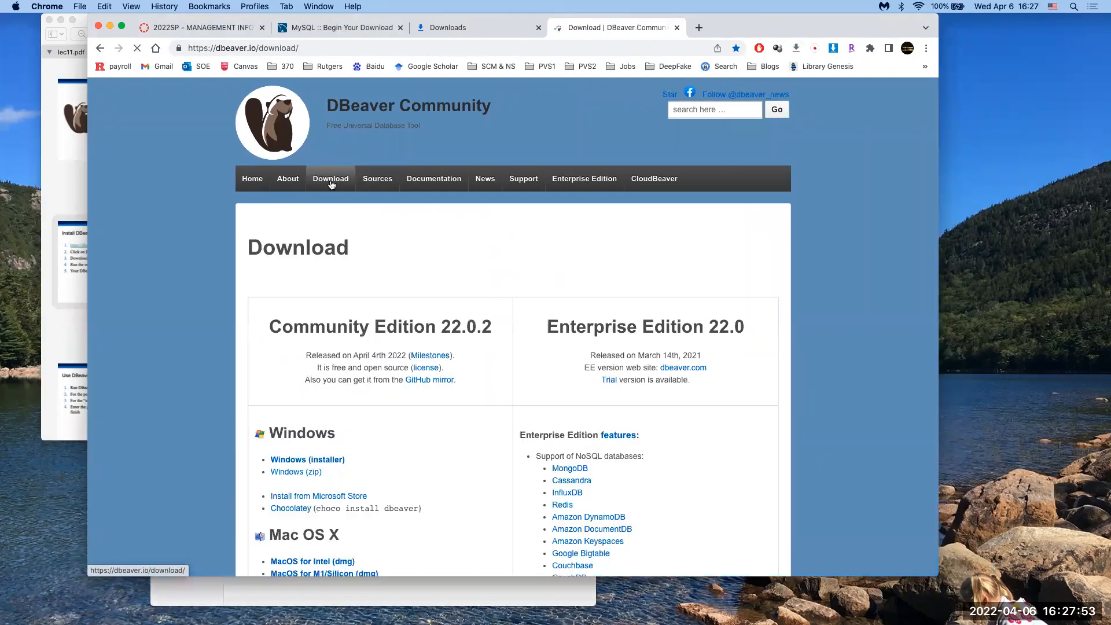
scroll(305, 409, "down", 5)
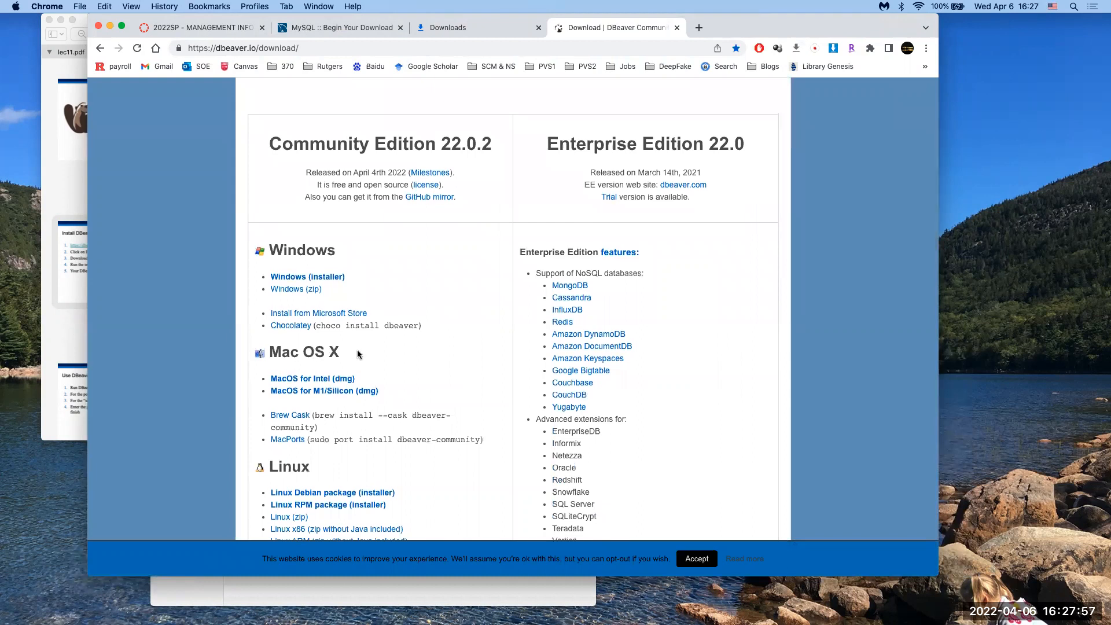
left_click(324, 383)
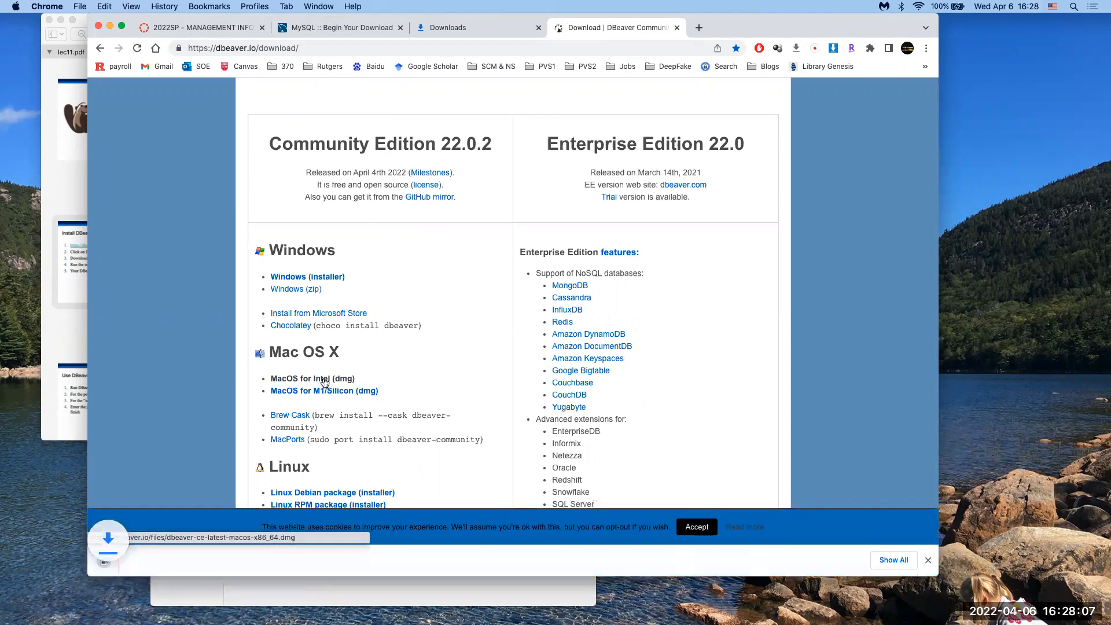
left_click(893, 558)
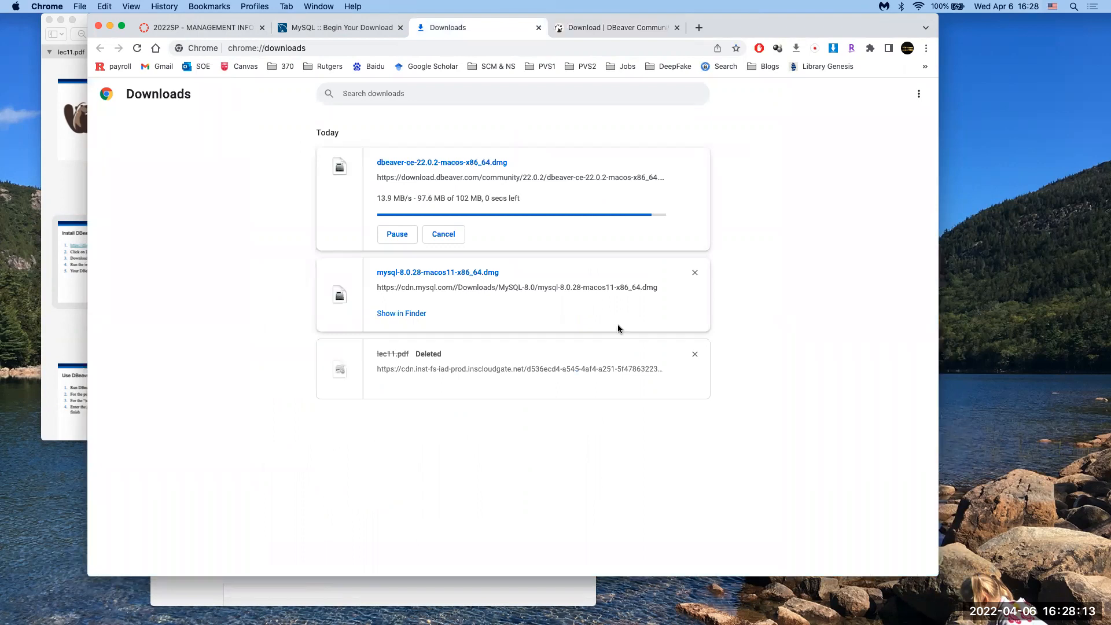
left_click(419, 205)
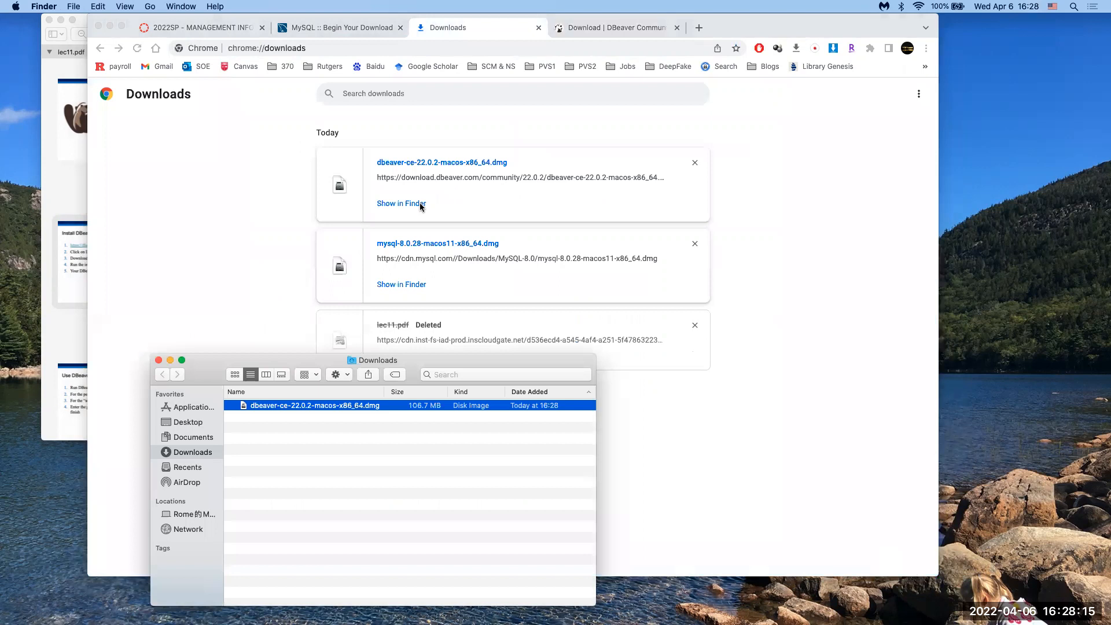
Step: Mount the DBeaver disk image, trash dbeaver-ce-22.0.2-macos-x86_64.dmg, and close the Downloads folder
left_click_drag(414, 381, 431, 267)
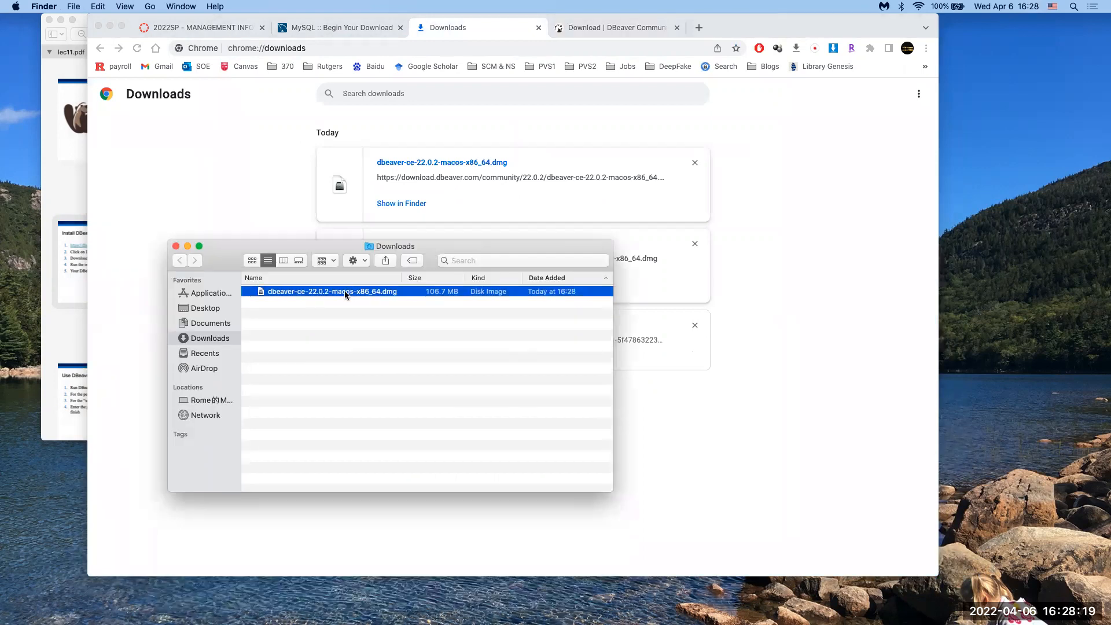
double_click(345, 294)
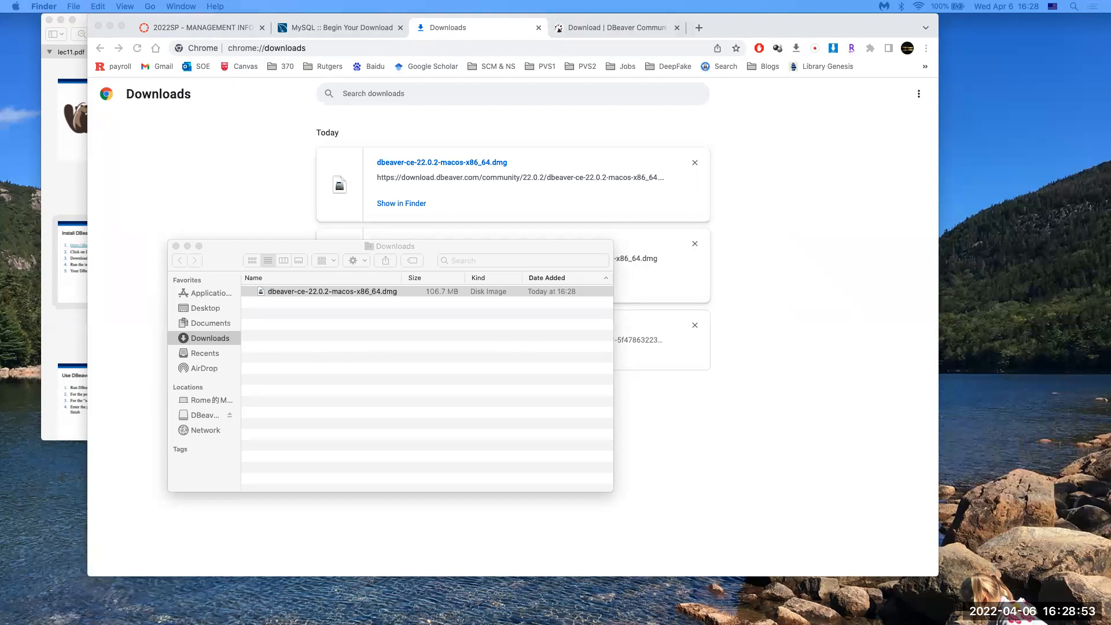
left_click(286, 326)
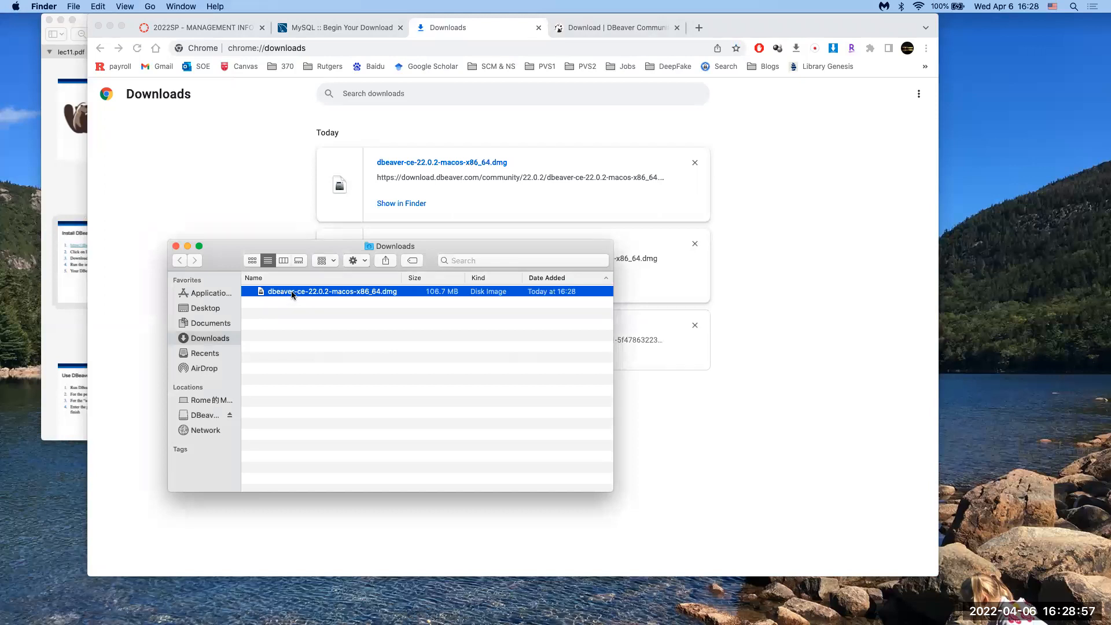
key("super+BackSpace")
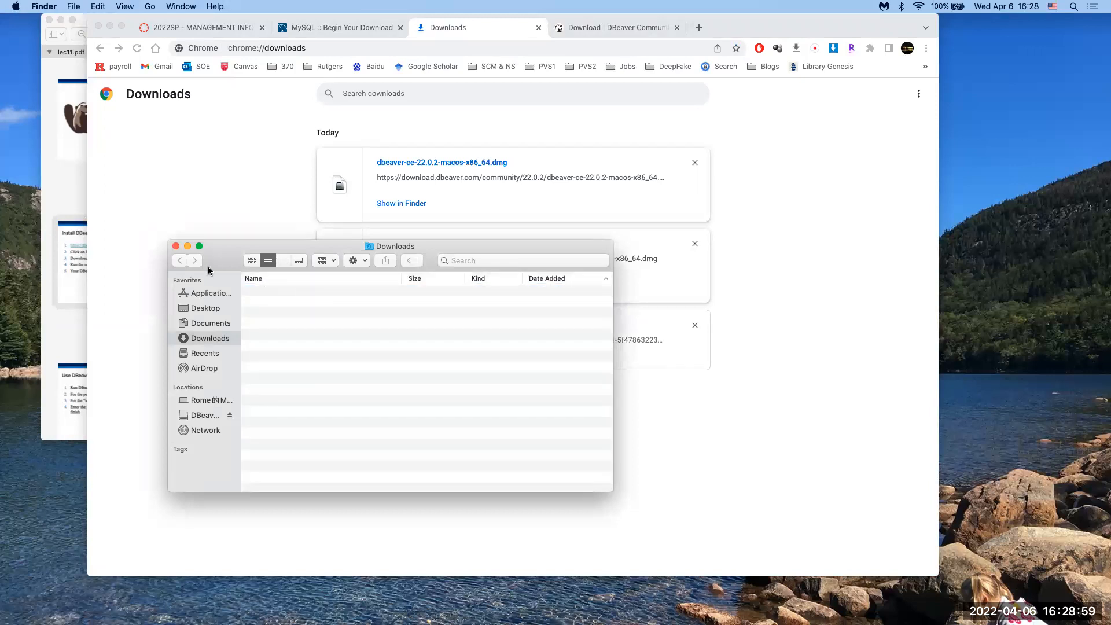
left_click(176, 247)
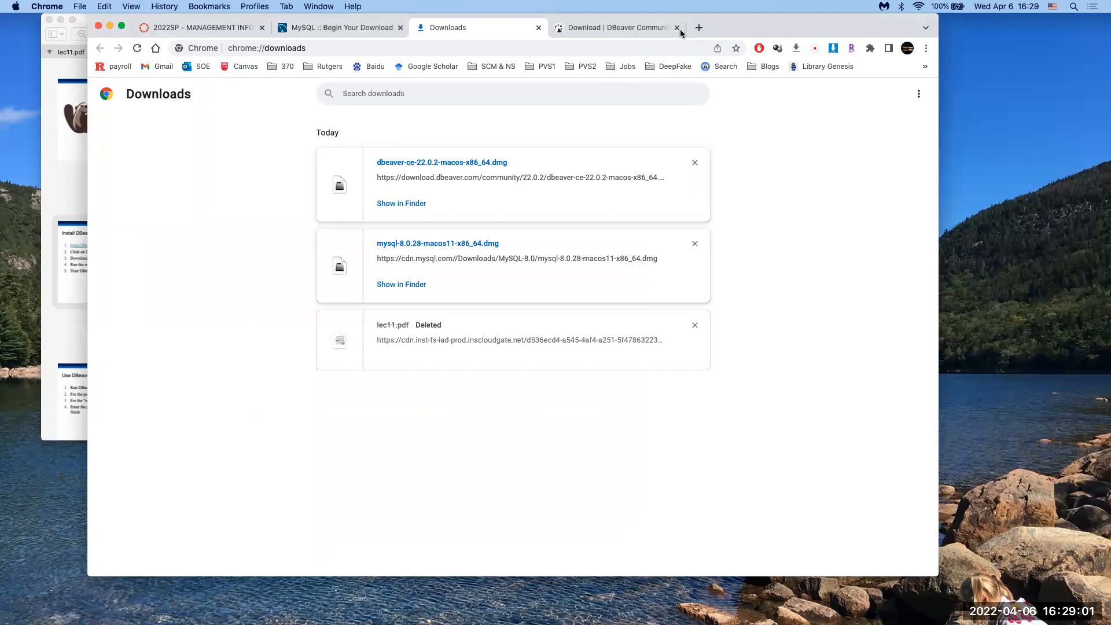
Step: Close the Downloads, DBeaver and MySQL tabs, move Chrome down, and dismiss DBeaver's connection error
left_click(538, 27)
left_click(538, 27)
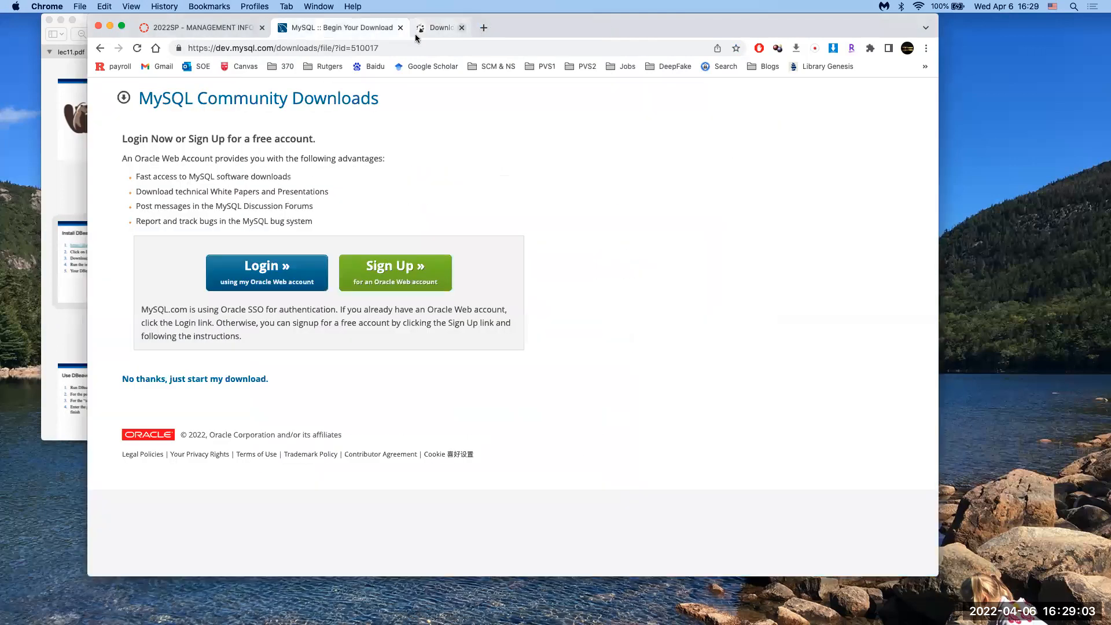
left_click(401, 29)
left_click_drag(391, 26, 334, 524)
left_click(333, 393)
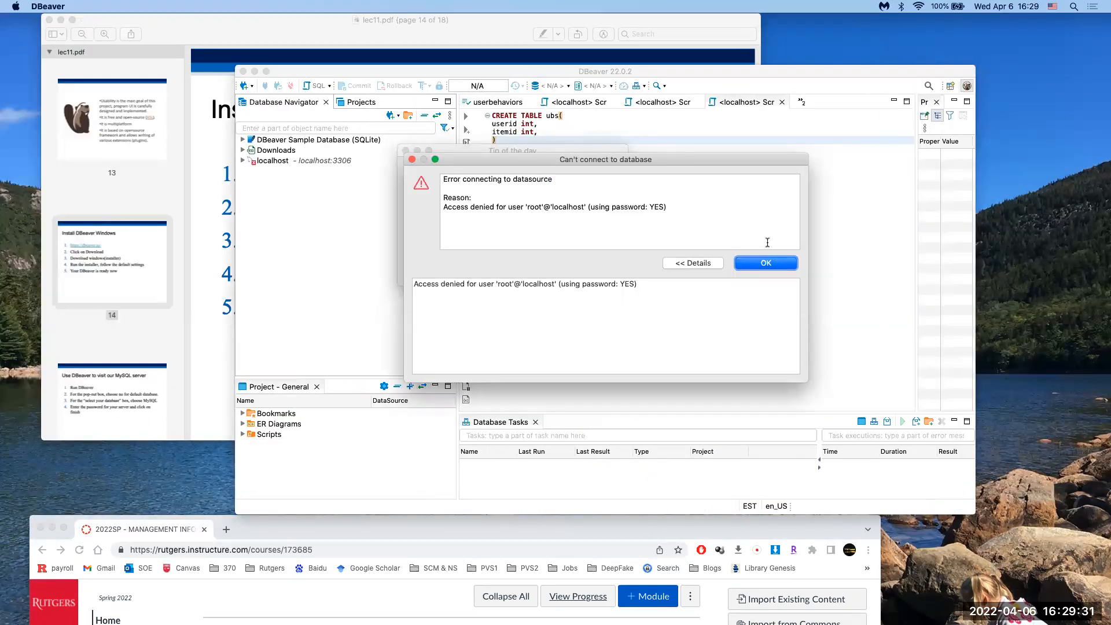
left_click(773, 260)
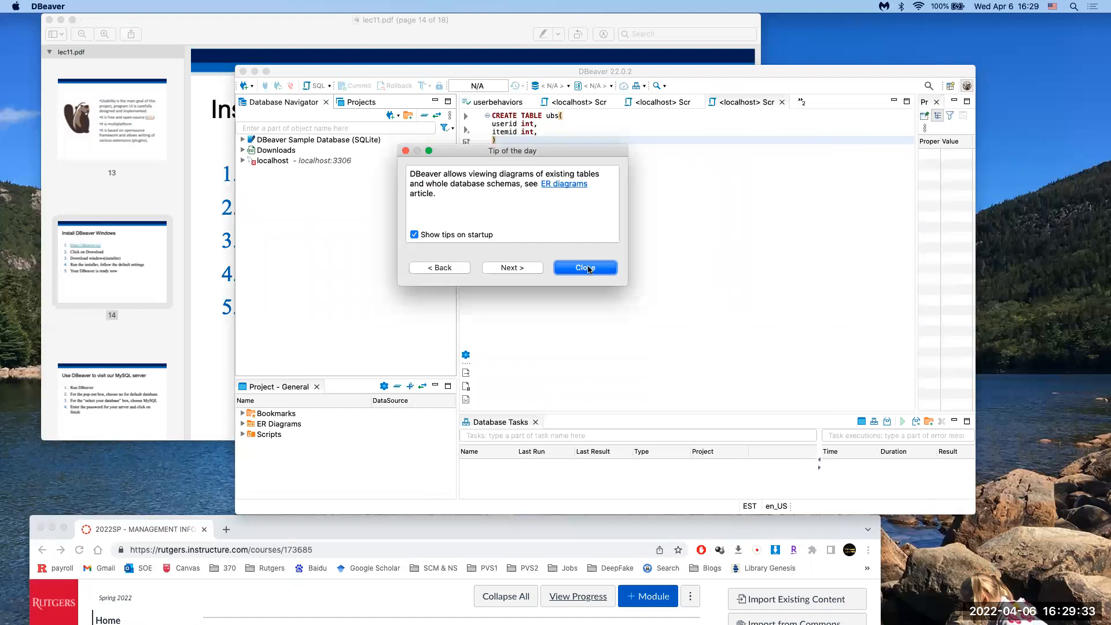
Step: Dismiss the tip of the day and delete the Sample Database, Downloads and localhost connections
left_click(566, 267)
left_click(283, 149)
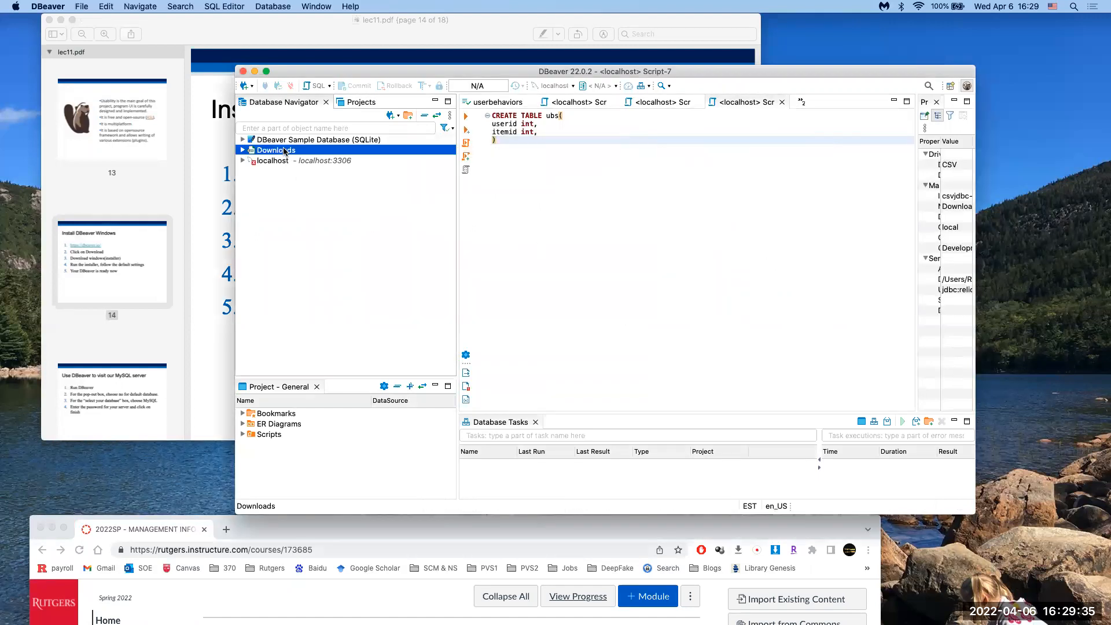
left_click(307, 140, "shift")
left_click(296, 161, "shift")
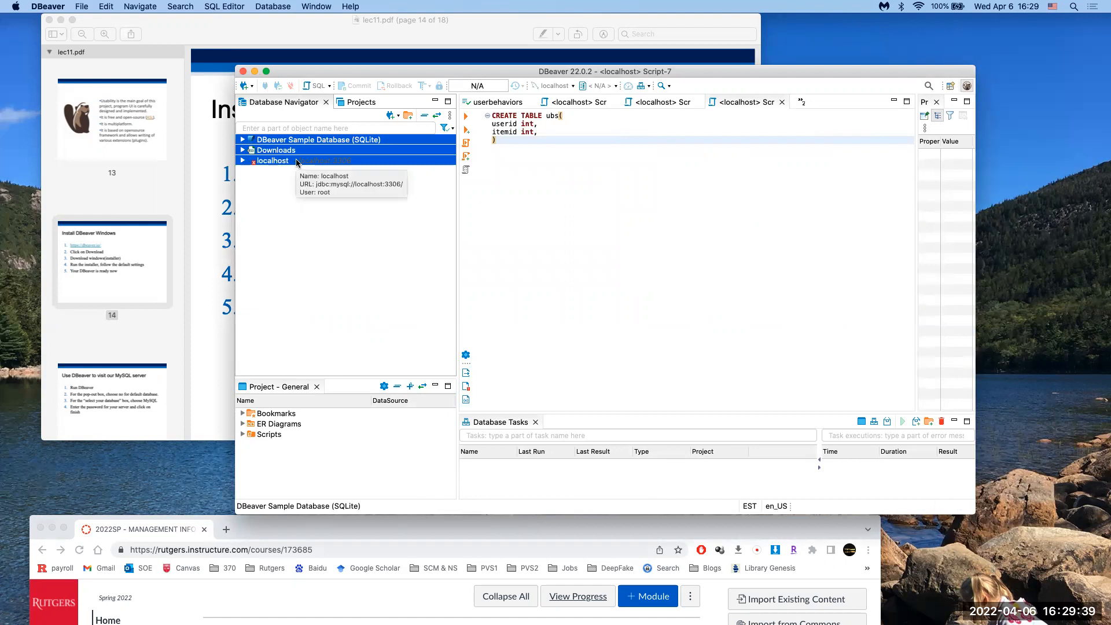
right_click(297, 162)
left_click(520, 246)
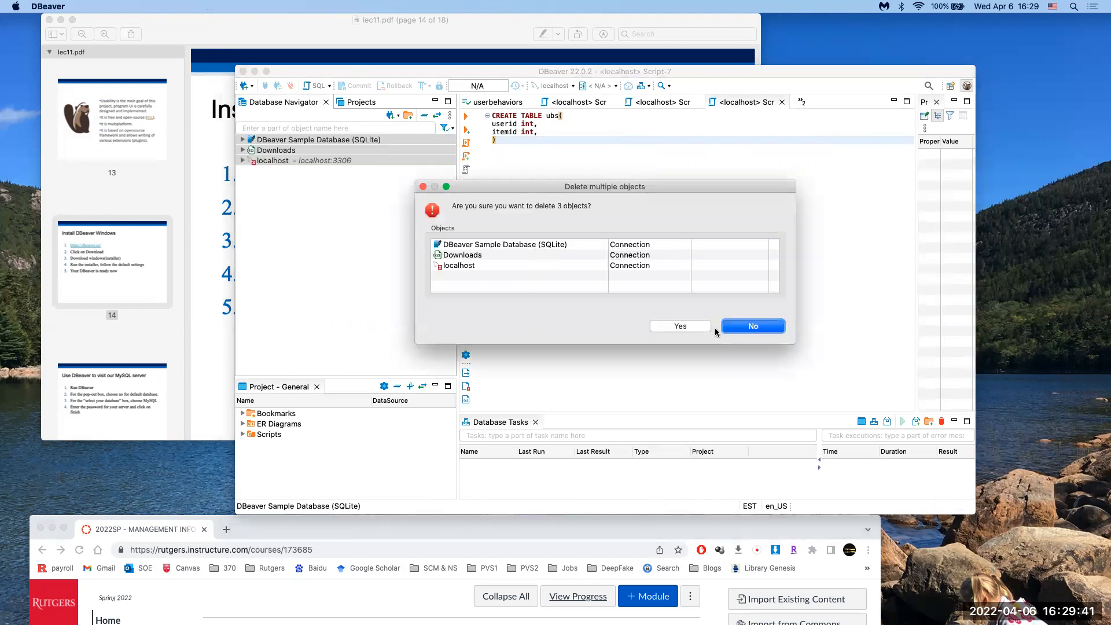
left_click(682, 326)
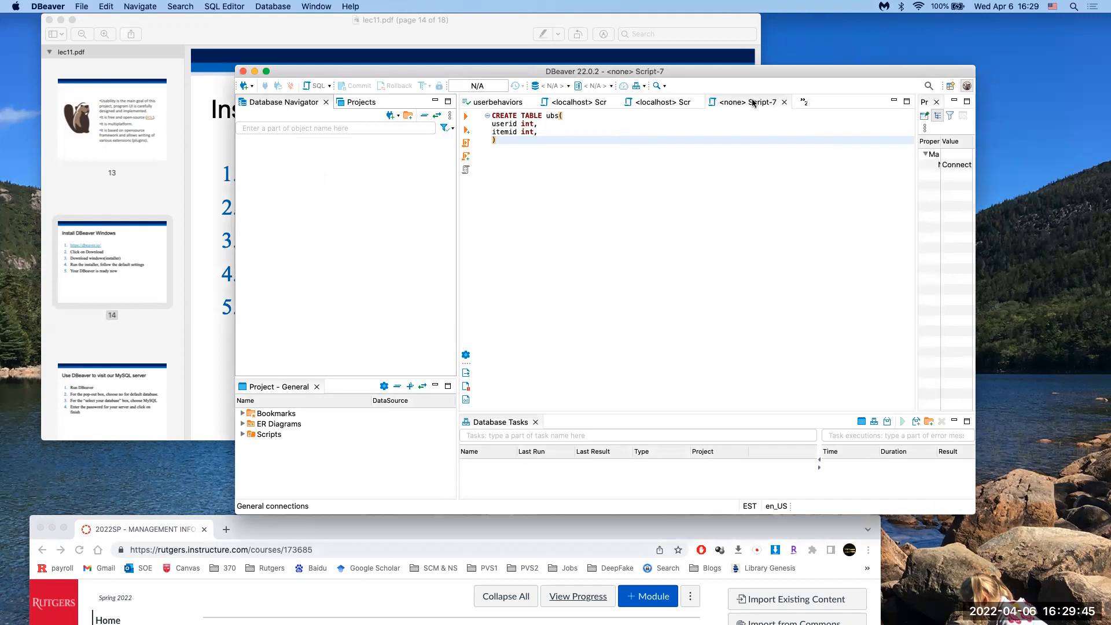
left_click(784, 102)
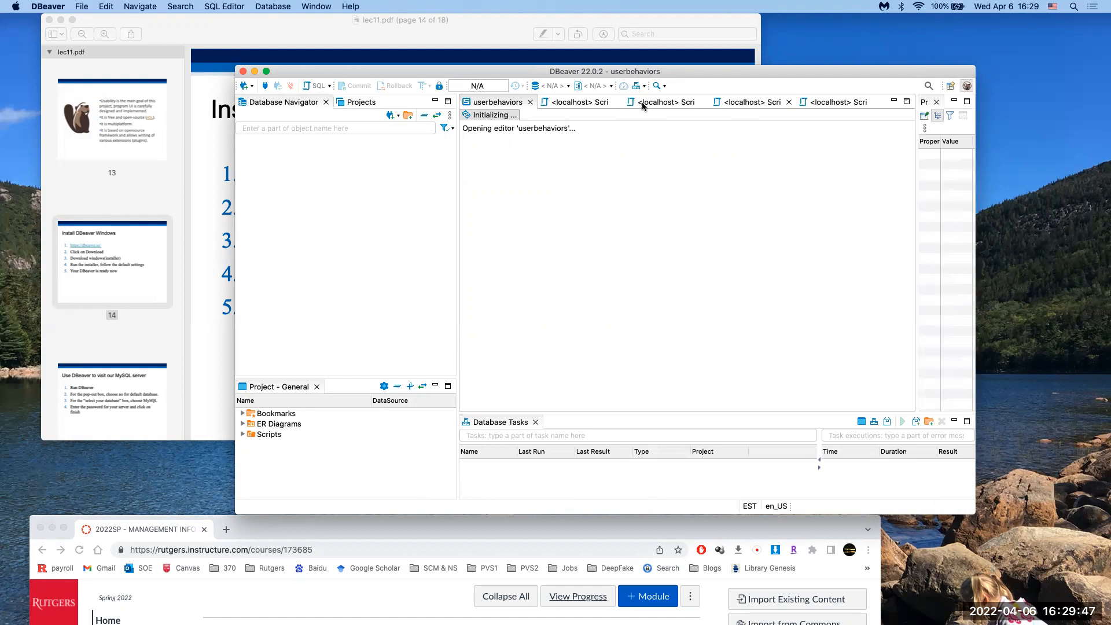
Step: Close the remaining userbehaviors, Script-4, Script-5 and Script-6 editor tabs
left_click(539, 102)
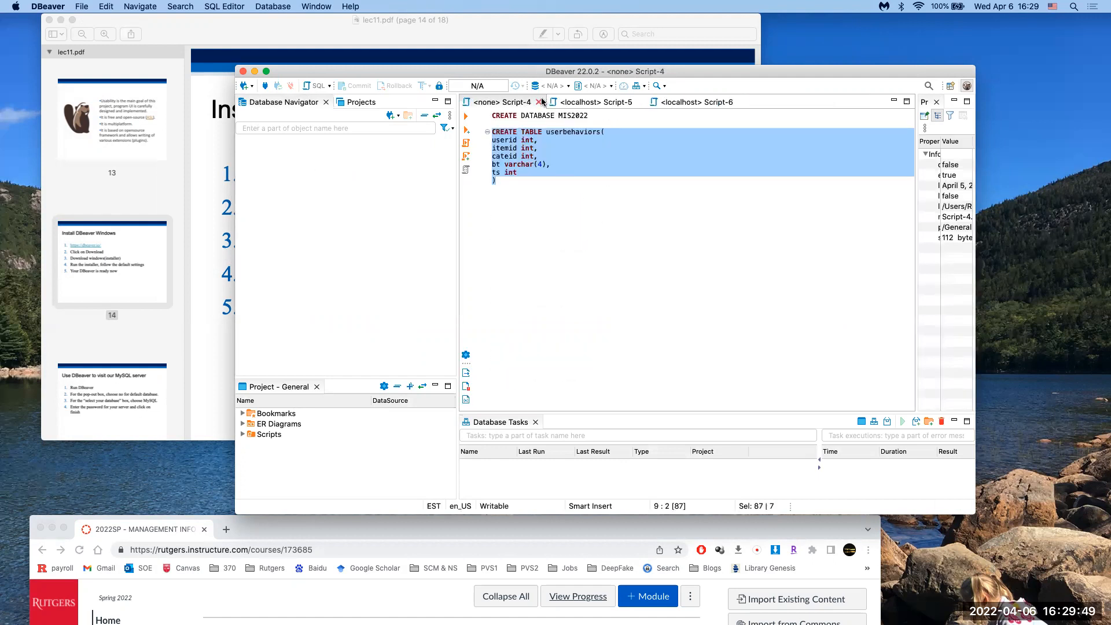
left_click(539, 102)
left_click(540, 102)
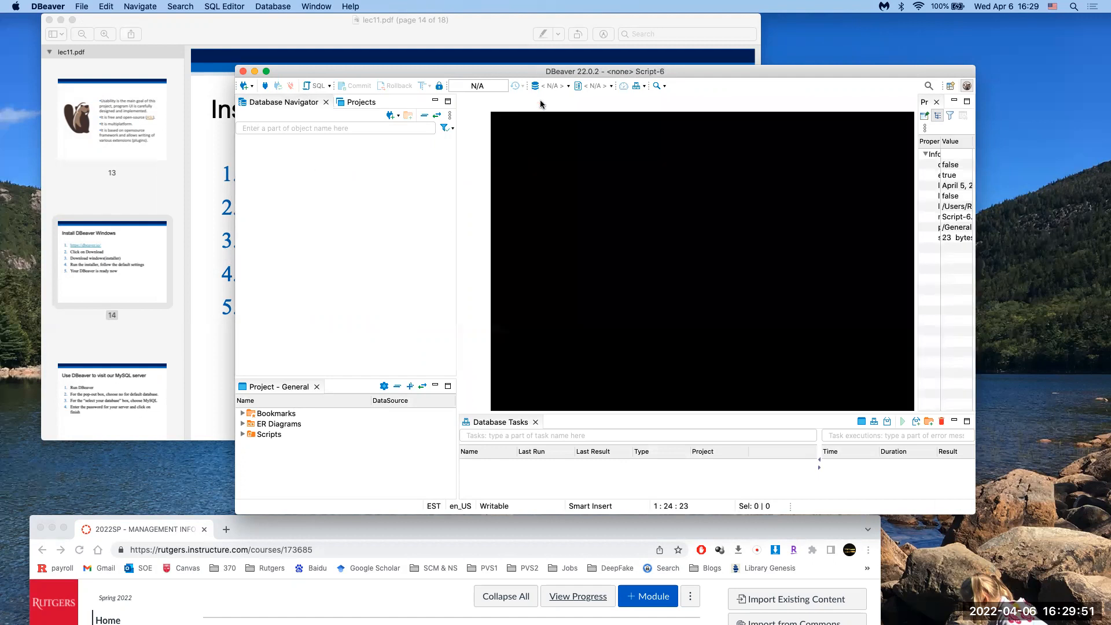
left_click(539, 102)
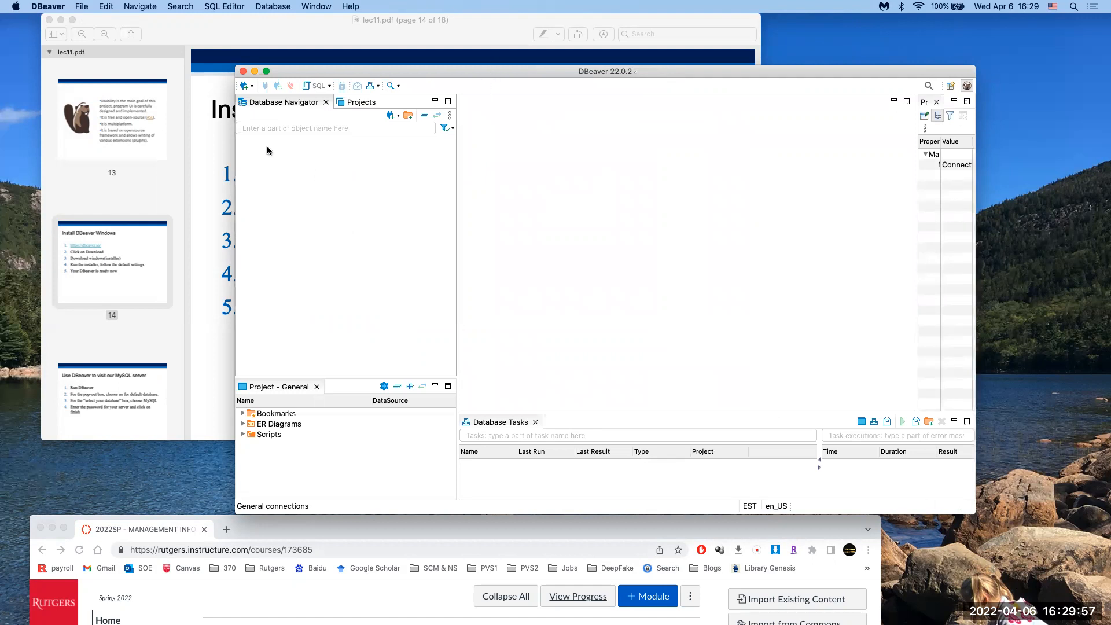
Step: Start a new MySQL connection to localhost:3306 and enter the root account password
left_click(244, 87)
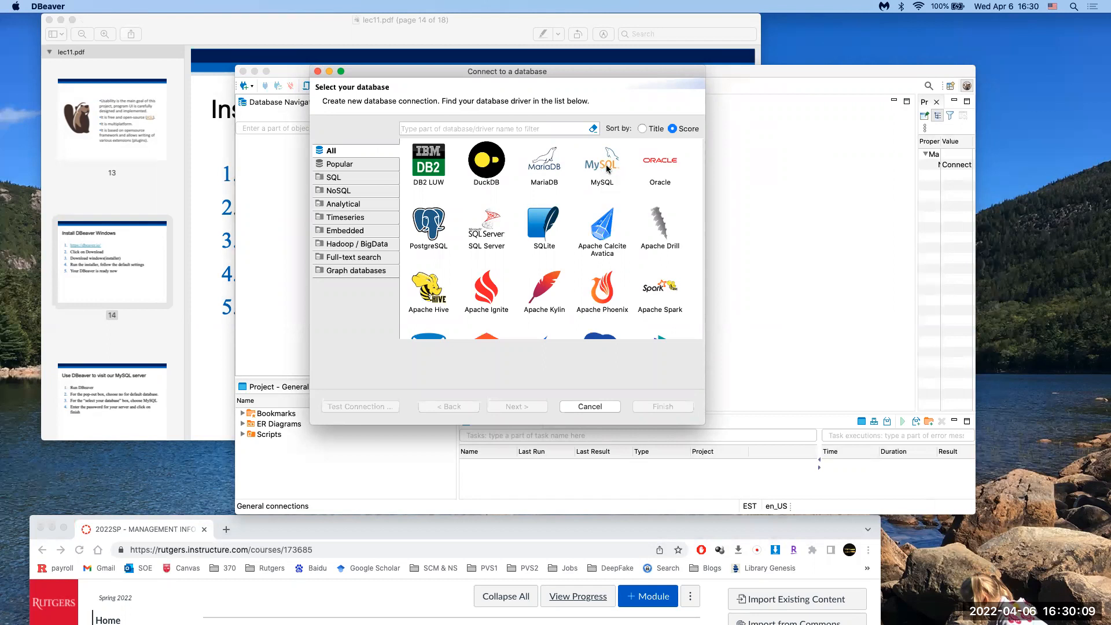
left_click(607, 168)
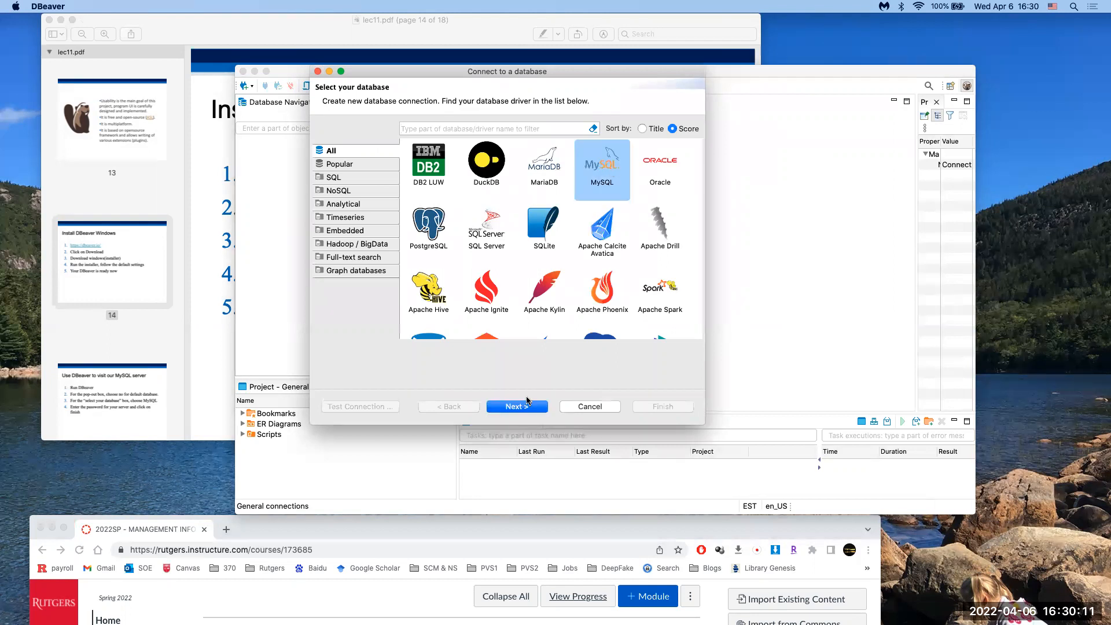
left_click(522, 407)
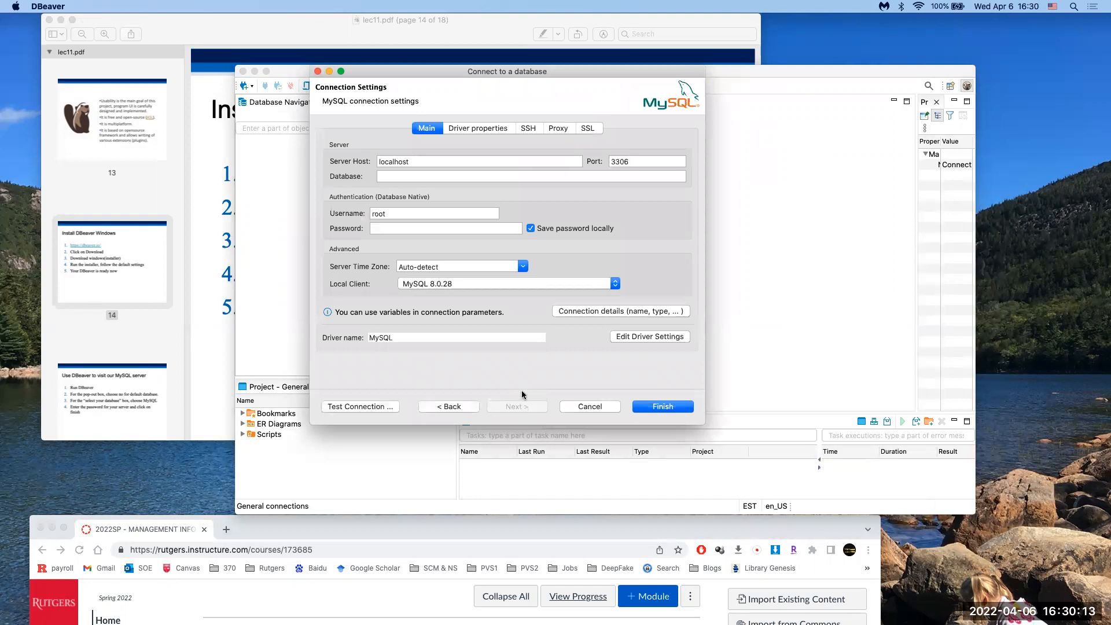
left_click(386, 230)
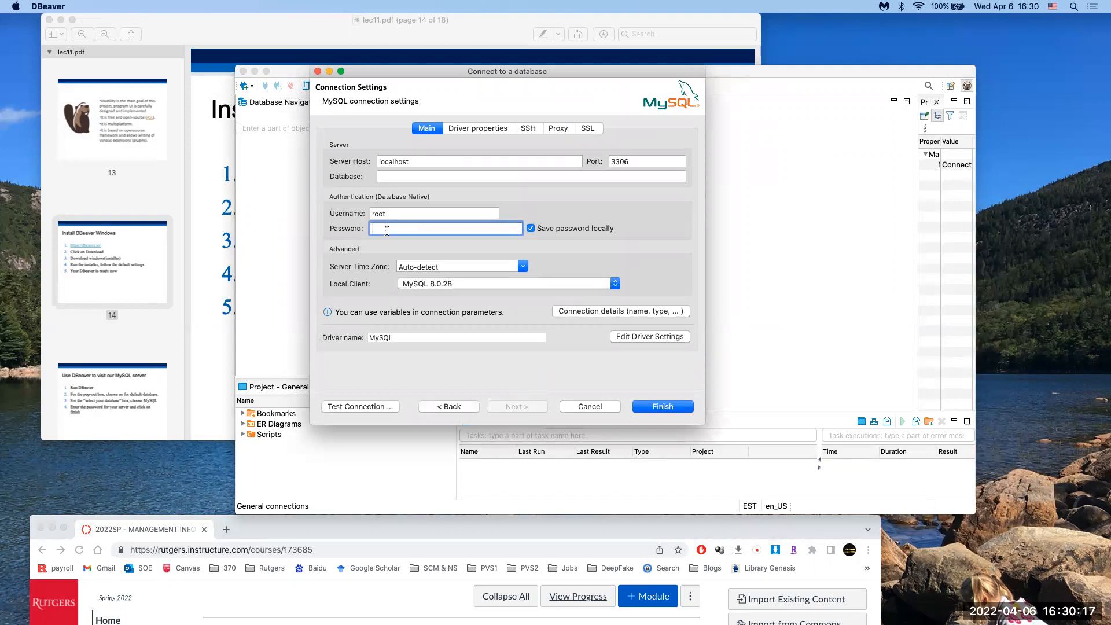
type("root••••••••")
Step: Set the allowPublicKeyRetrieval driver property to YES and finish creating the connection
left_click(486, 128)
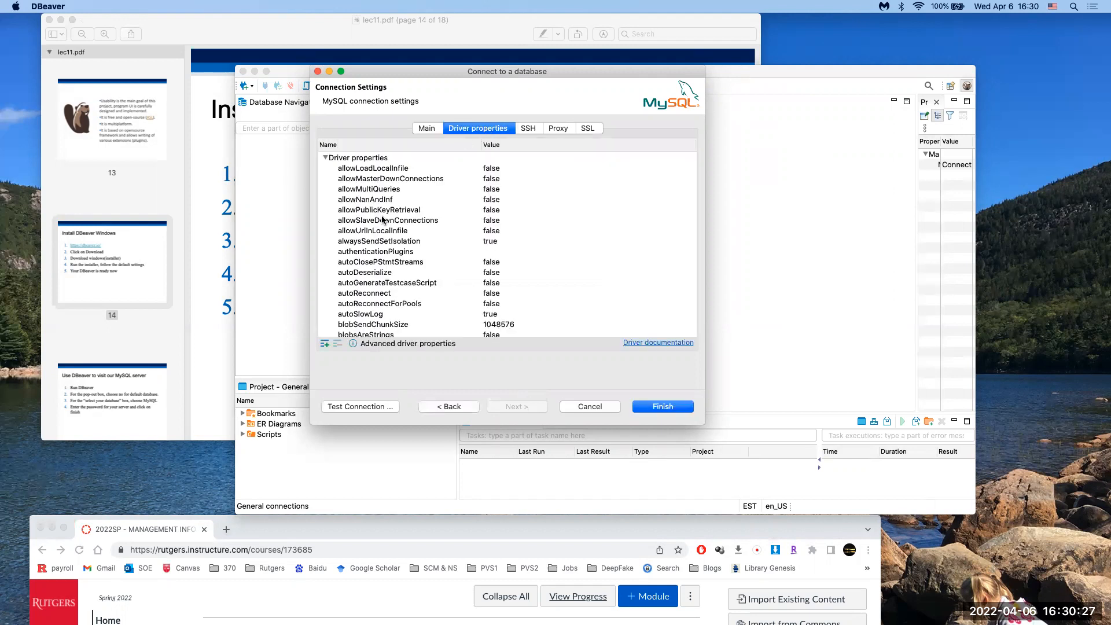
left_click(387, 212)
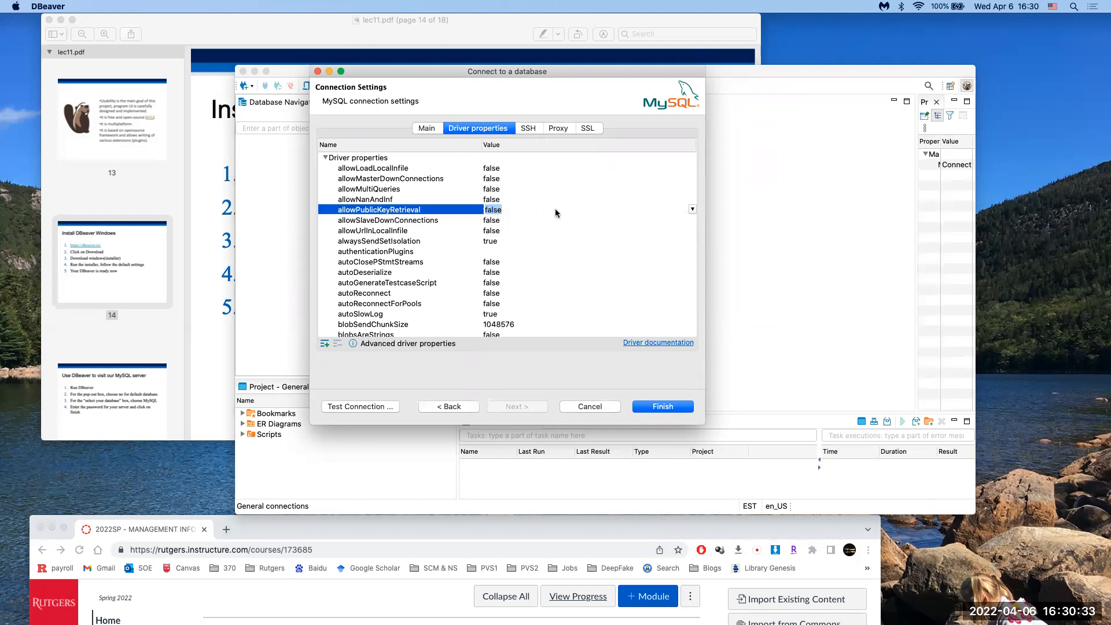
left_click(692, 209)
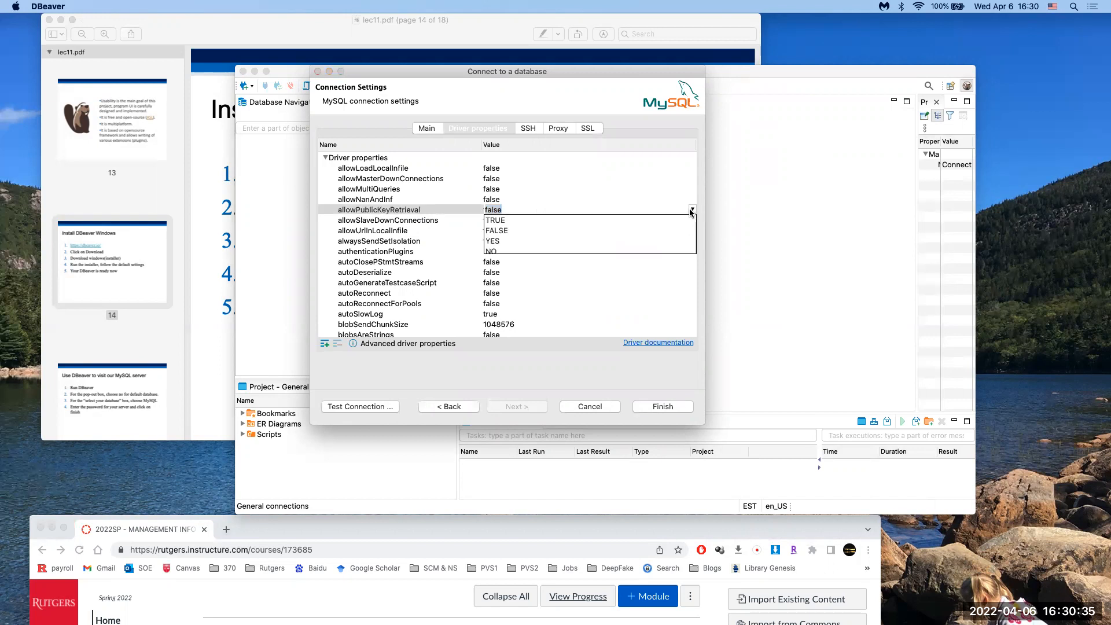
left_click(486, 240)
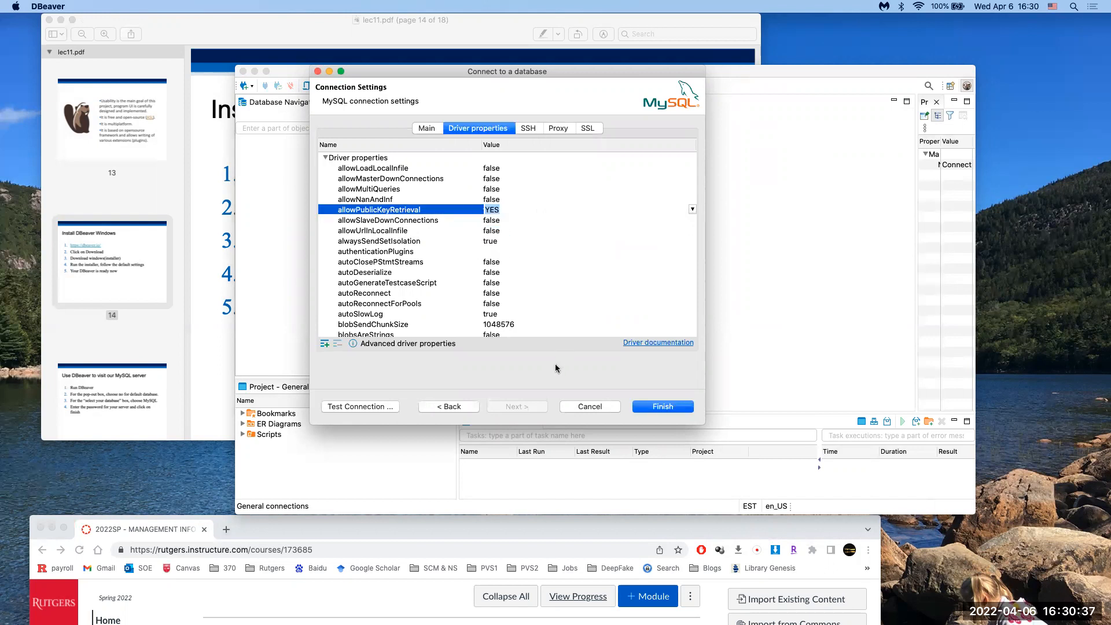
left_click(662, 407)
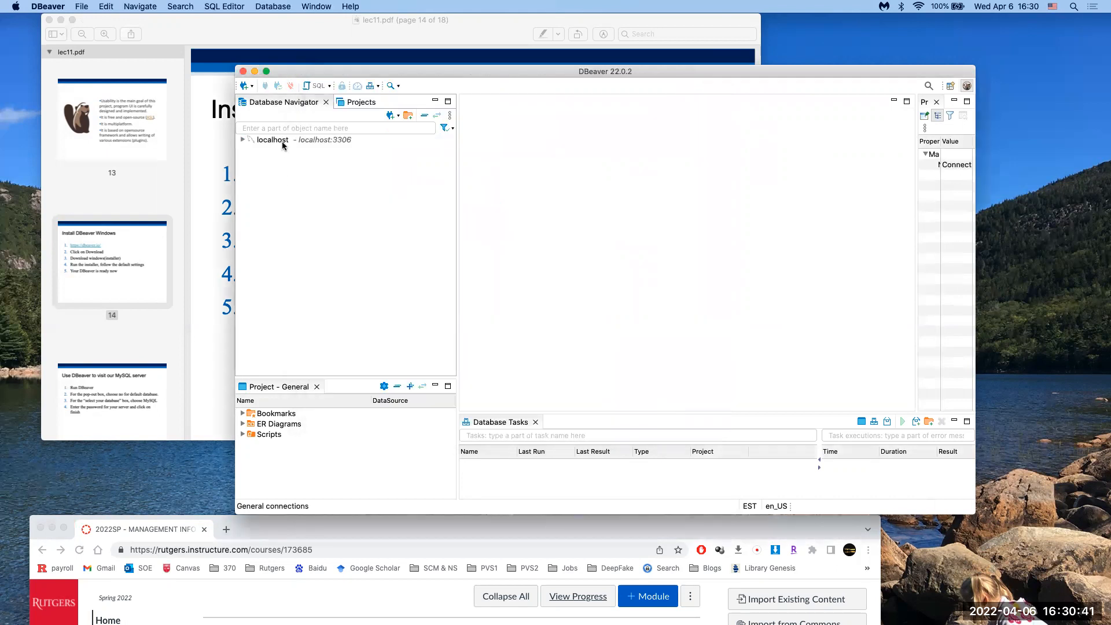
Step: Connect to localhost and expand its Databases folder to reveal only the sys database
double_click(283, 140)
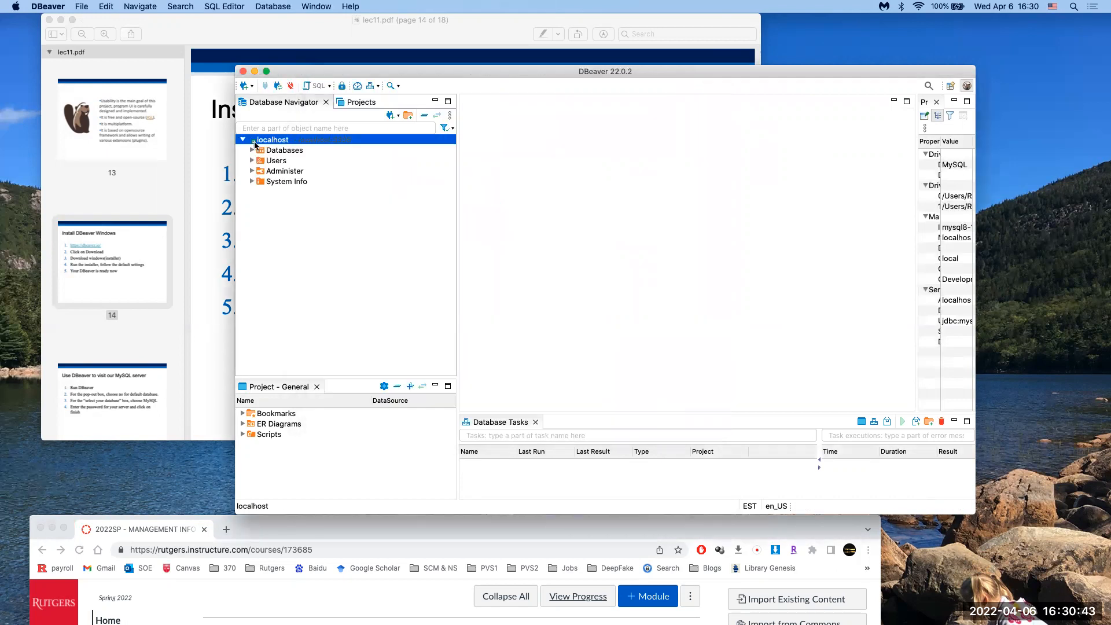
left_click(265, 212)
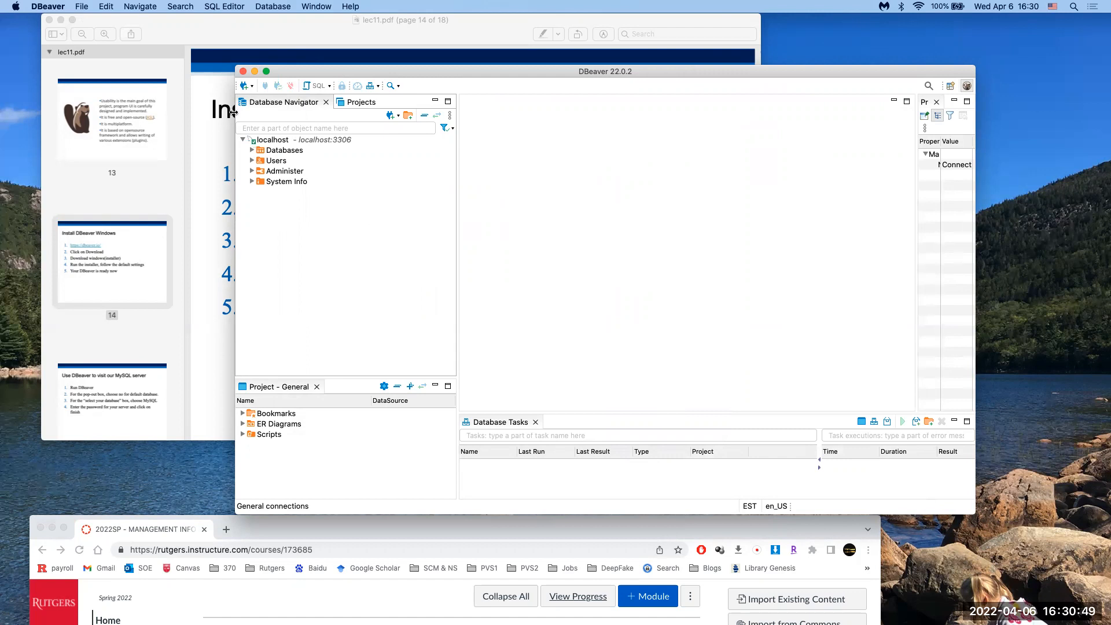
left_click(252, 151)
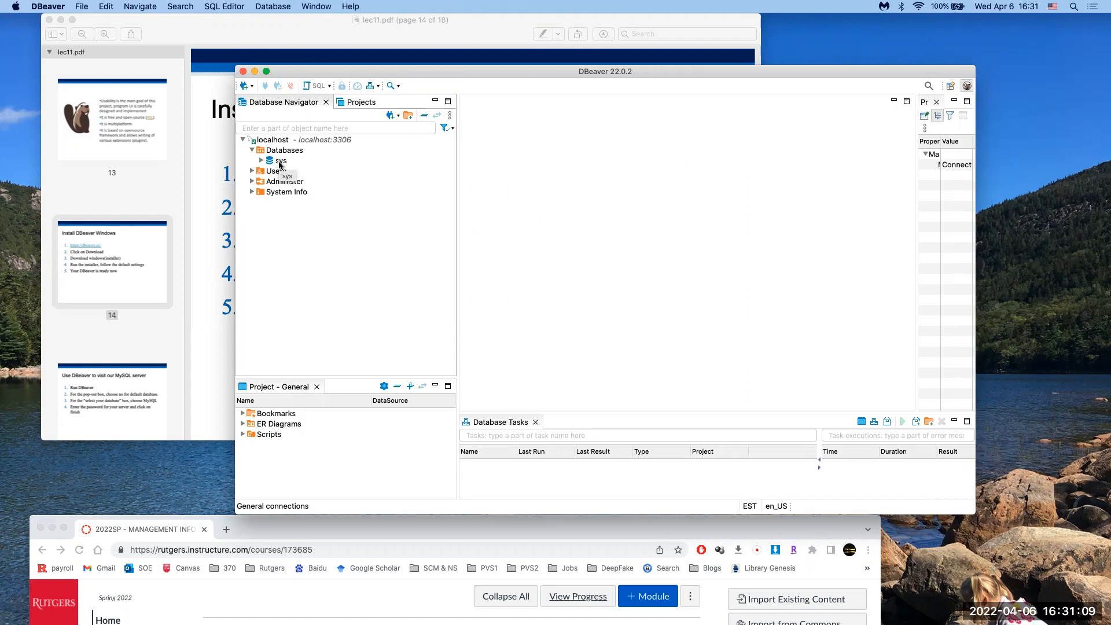
Step: Open a new SQL script on localhost and run 'create database mis2022'
left_click(271, 141)
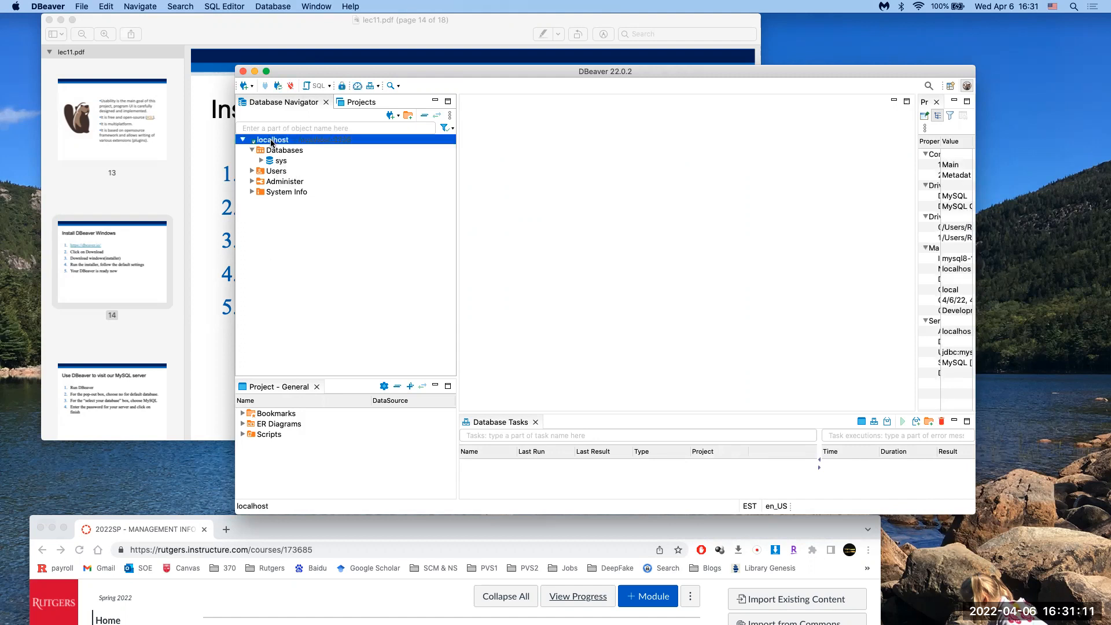
right_click(272, 141)
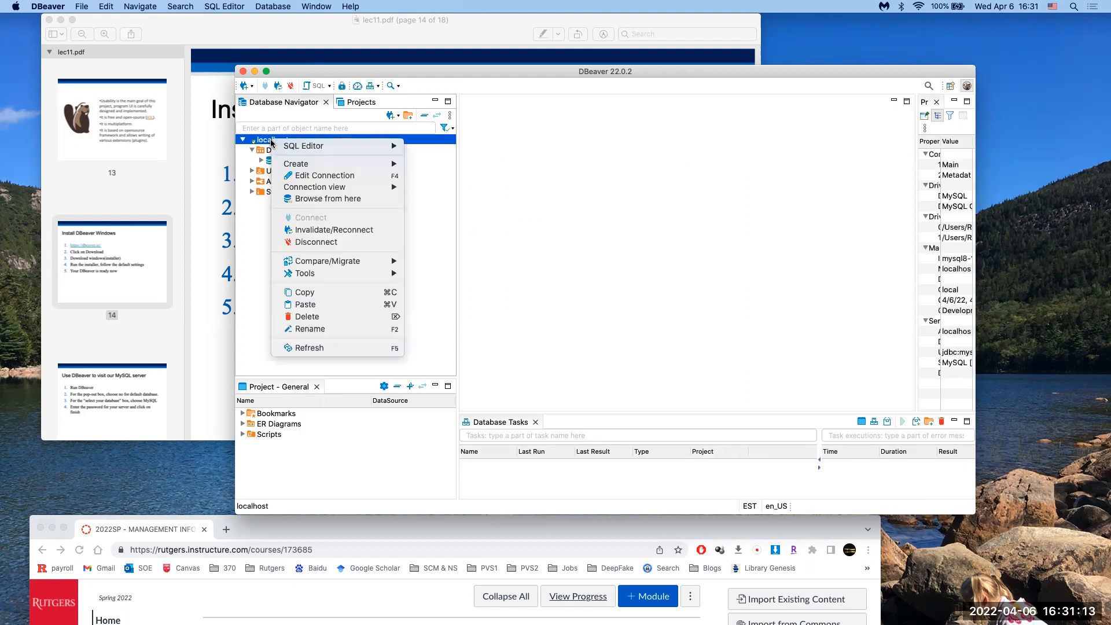
mouse_move(323, 146)
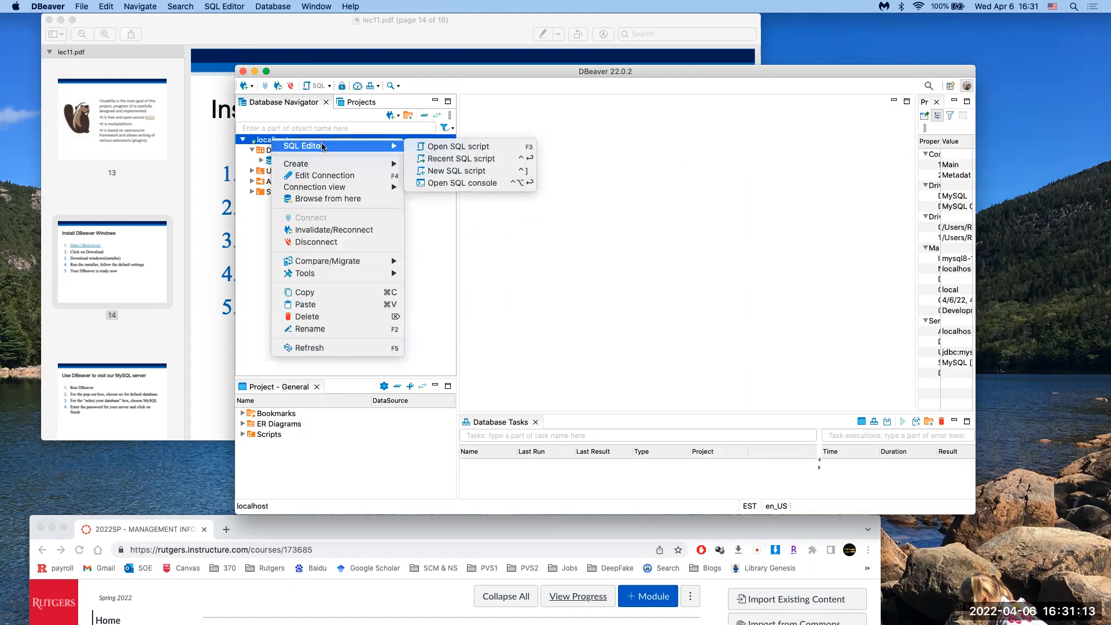
left_click(440, 171)
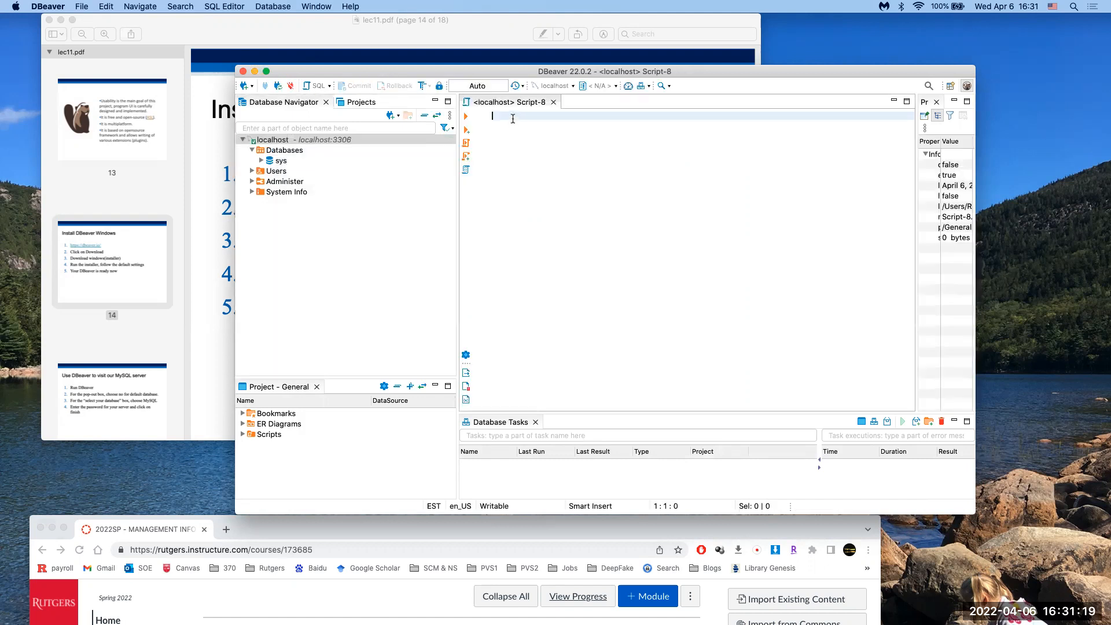
type("cr")
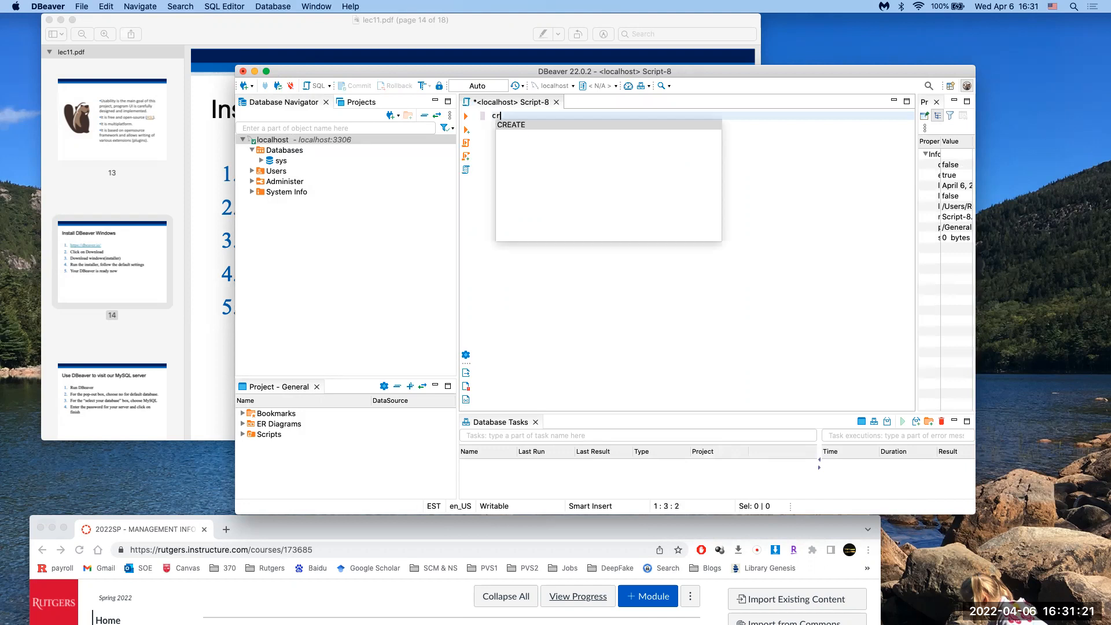
type("eate database ")
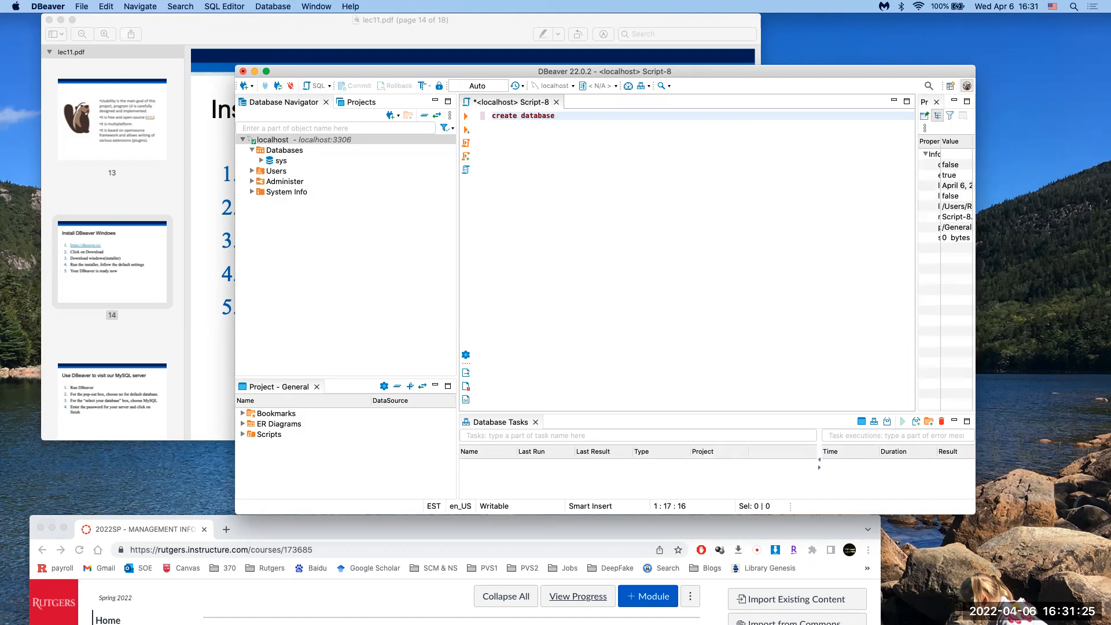
type("mis2022")
left_click_drag(606, 115, 431, 116)
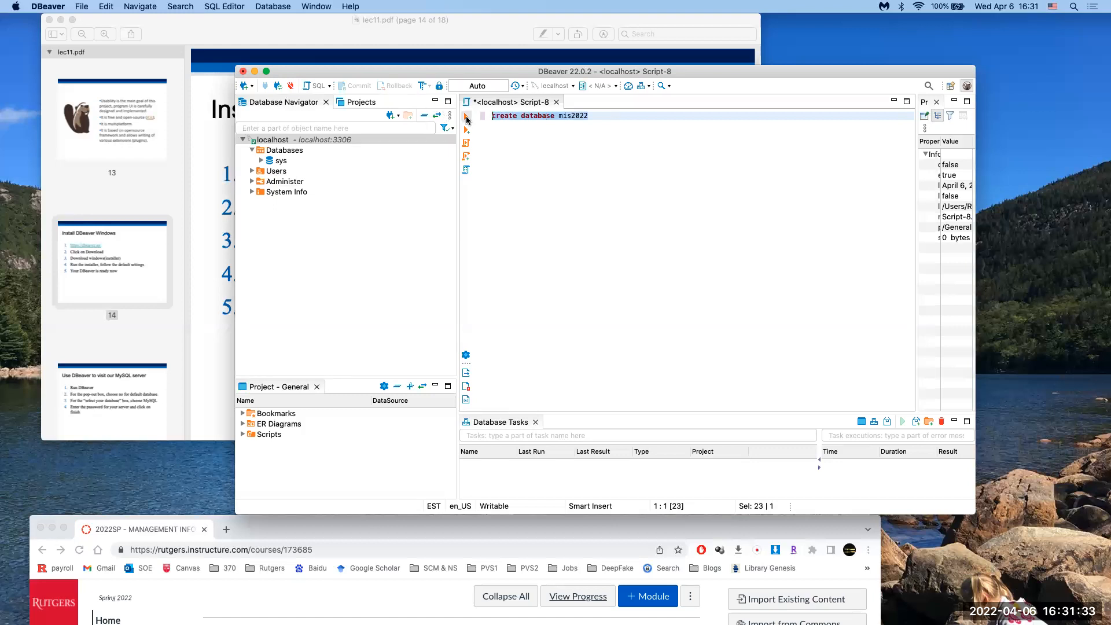
left_click(466, 118)
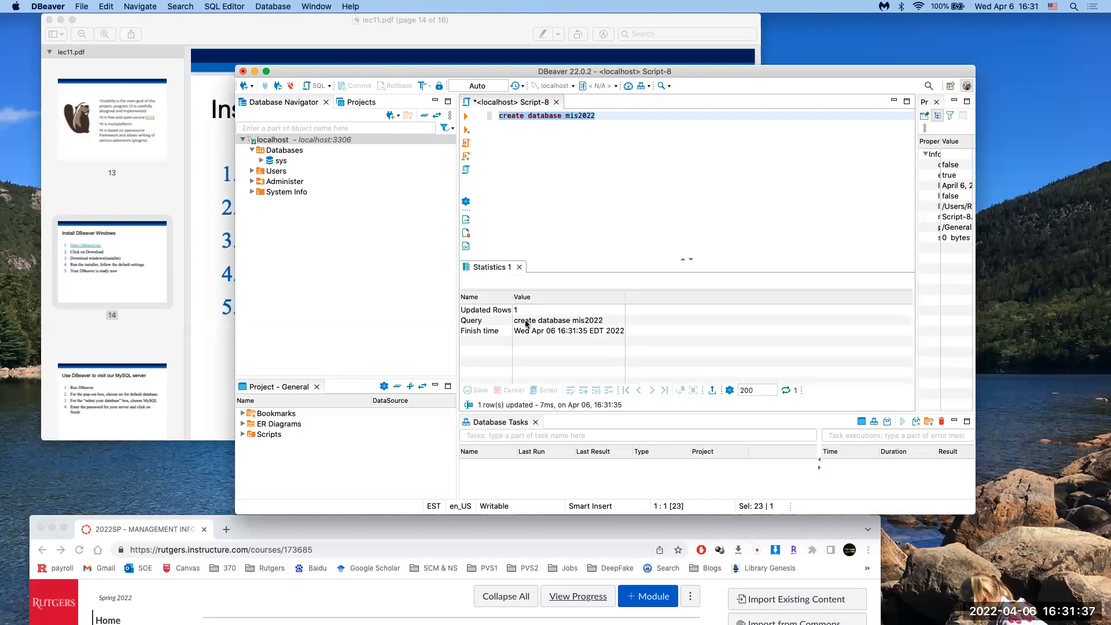
Step: Refresh the localhost connection from its context menu to look for mis2022
right_click(306, 297)
left_click(275, 287)
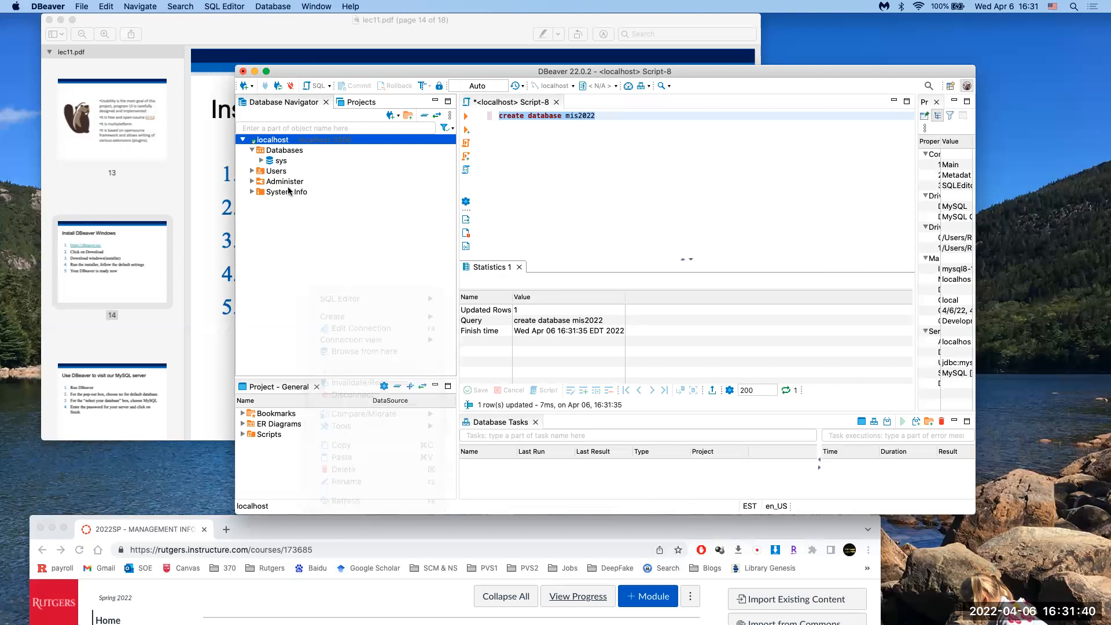
right_click(286, 237)
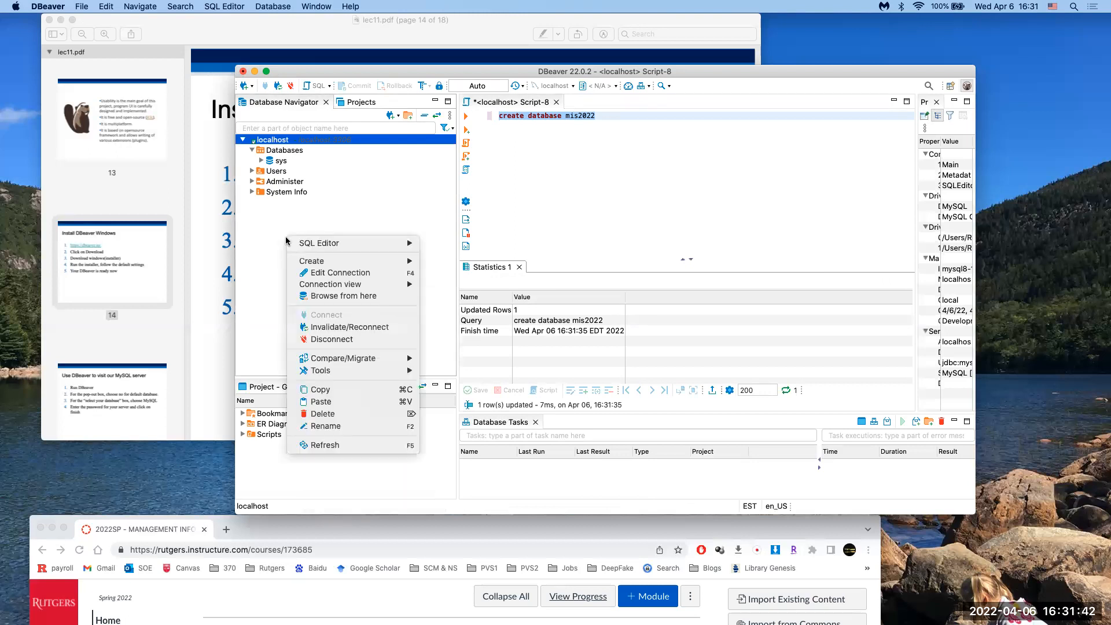
left_click(305, 445)
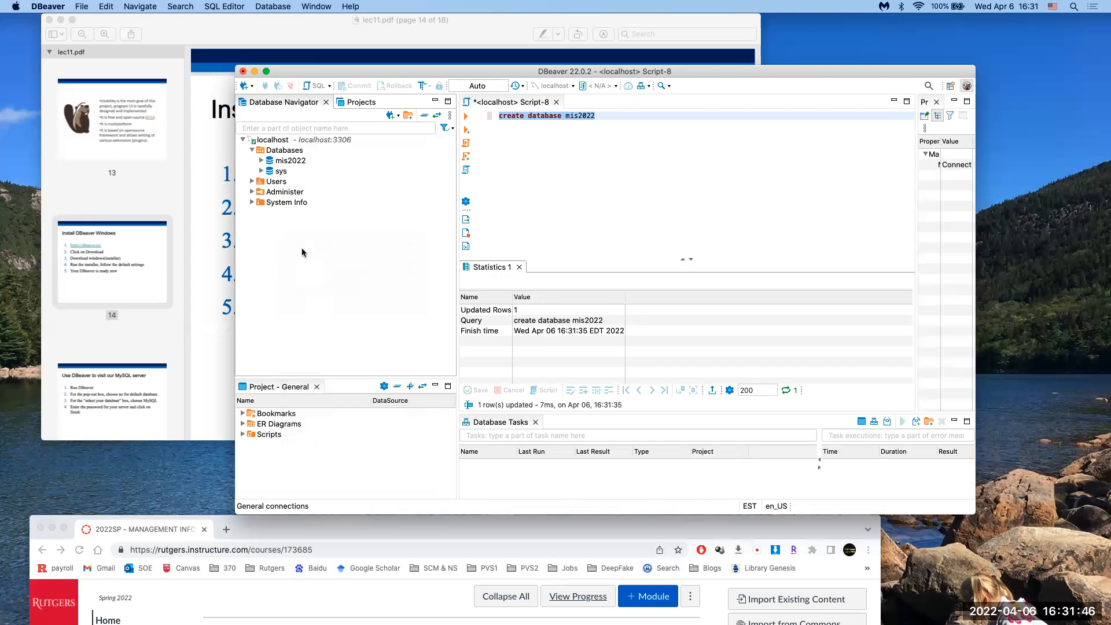
left_click(291, 161)
left_click(288, 252)
Step: Disconnect localhost saving the script, reconnect, and expand Databases to select mis2022
left_click(281, 140)
right_click(281, 142)
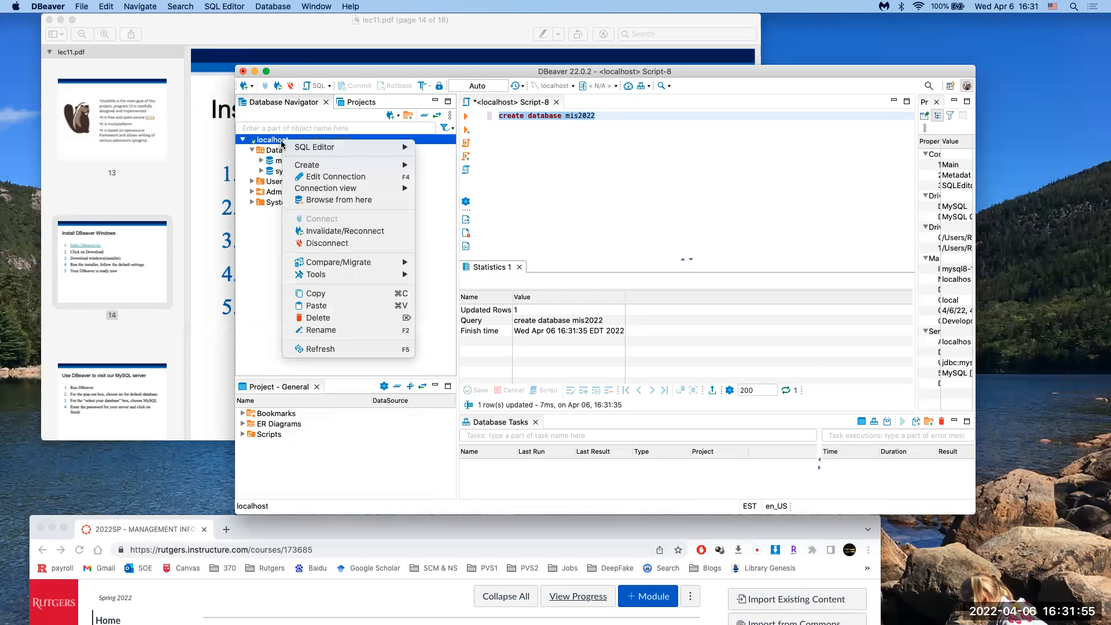
left_click(316, 245)
left_click(606, 301)
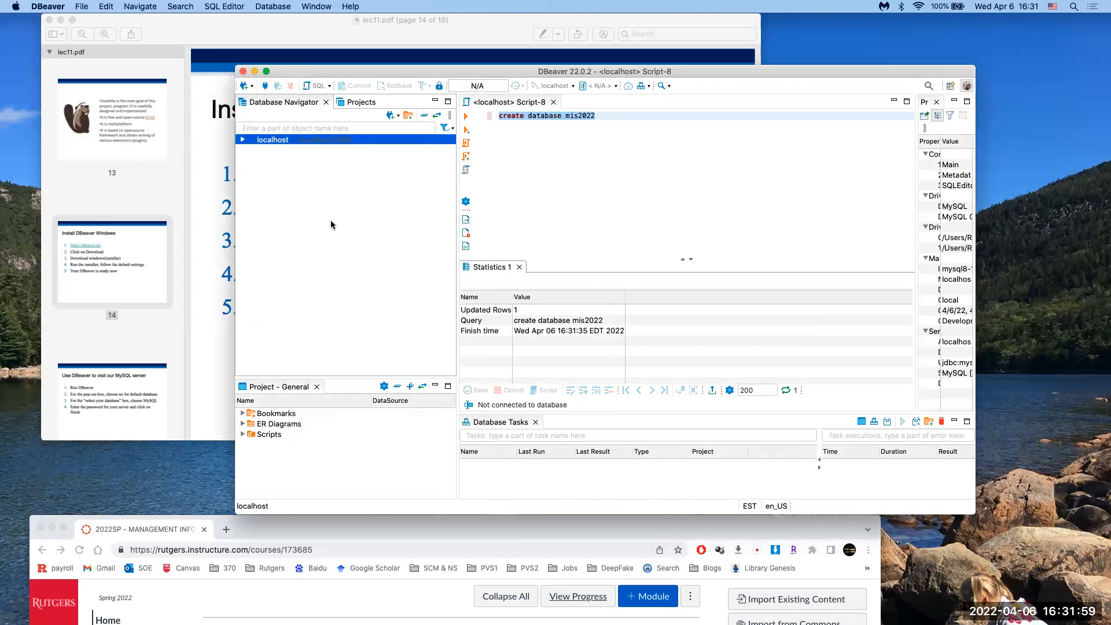
right_click(279, 140)
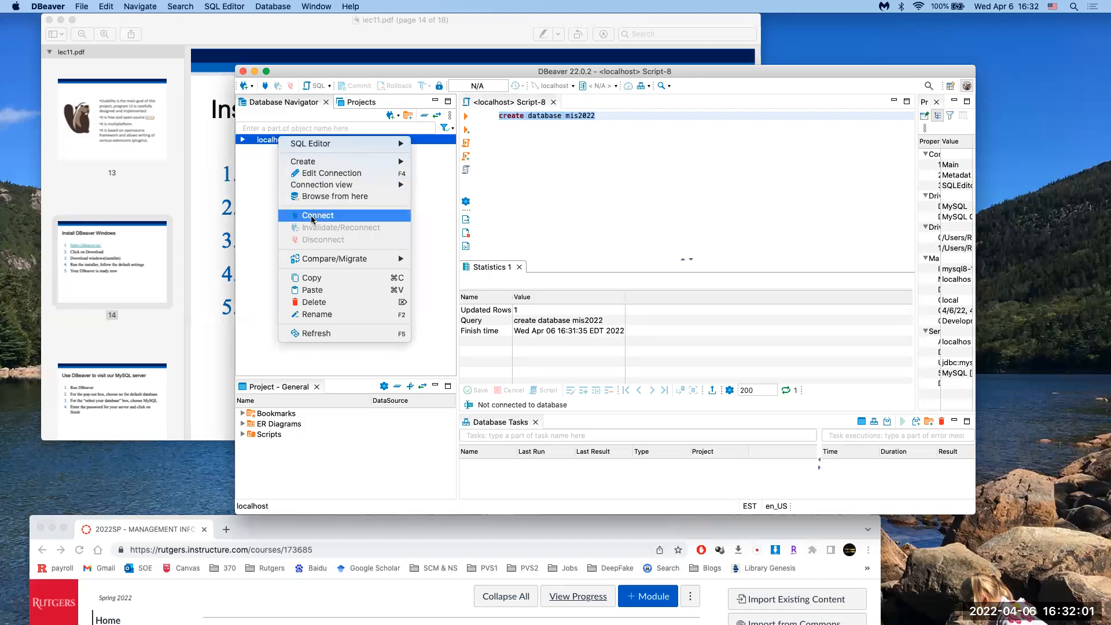
left_click(310, 216)
left_click(244, 142)
left_click(251, 149)
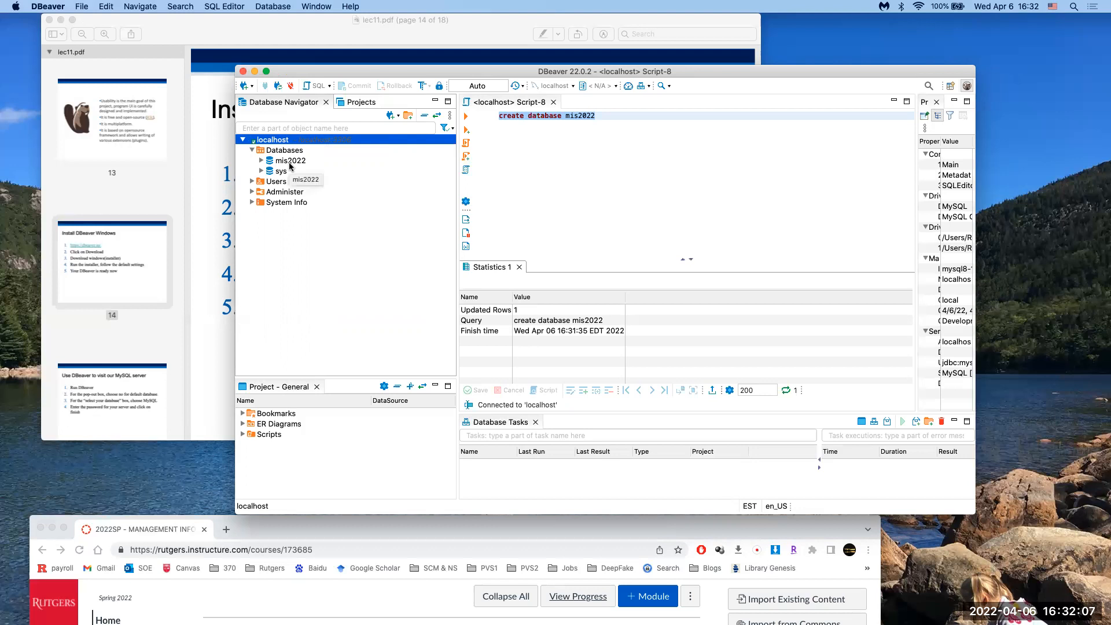
left_click(289, 163)
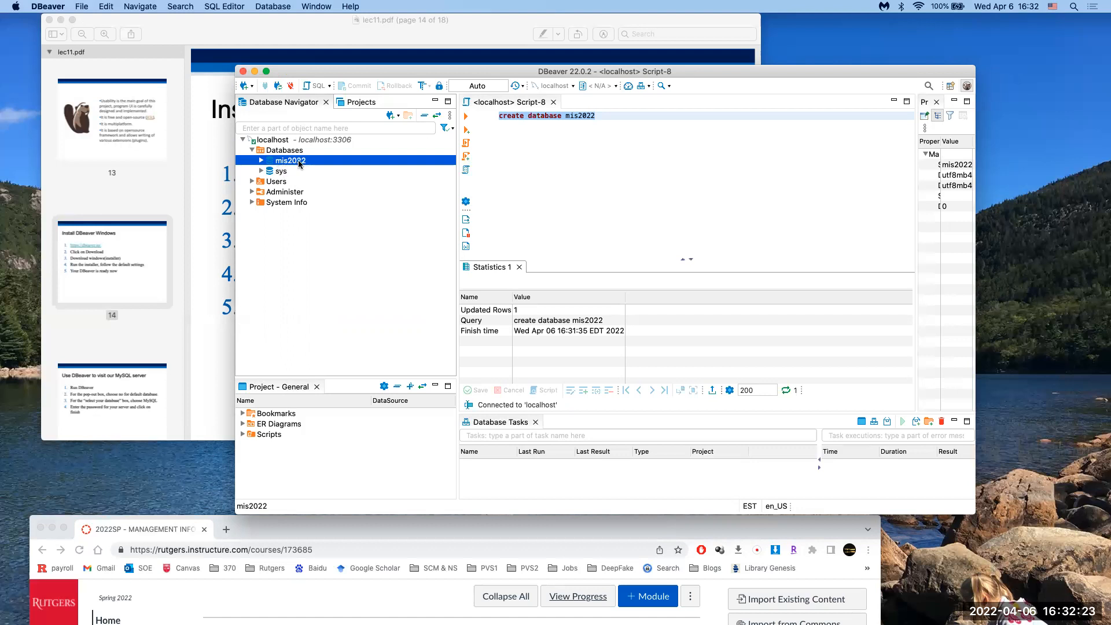
right_click(300, 164)
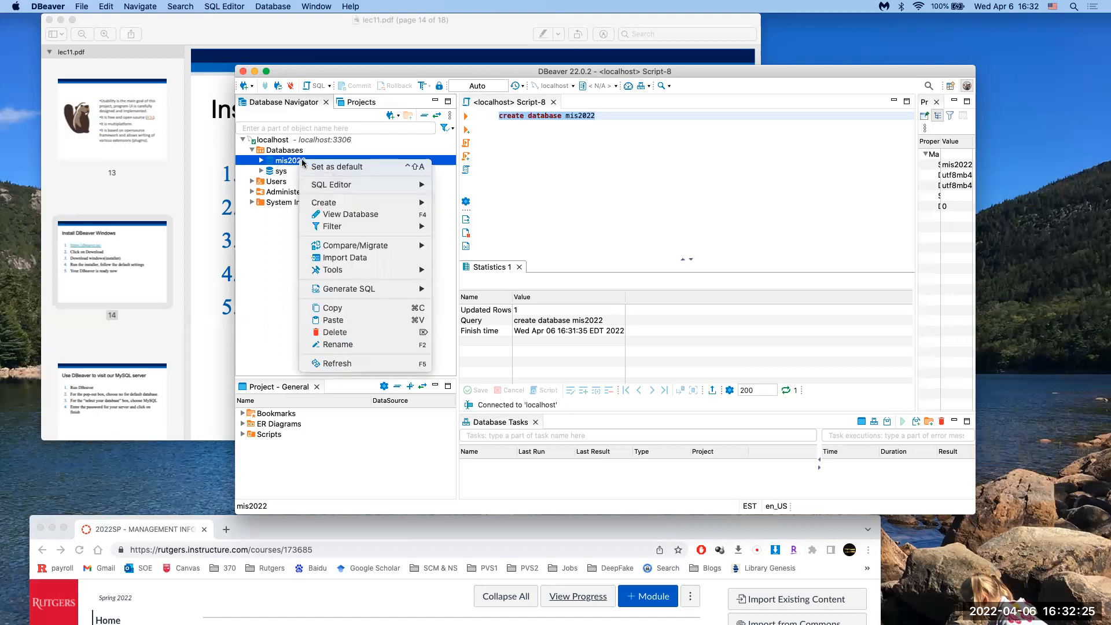
Step: Start a mis2022 script with 'create table ubs(' and userid, itemid, cateid int columns
mouse_move(349, 185)
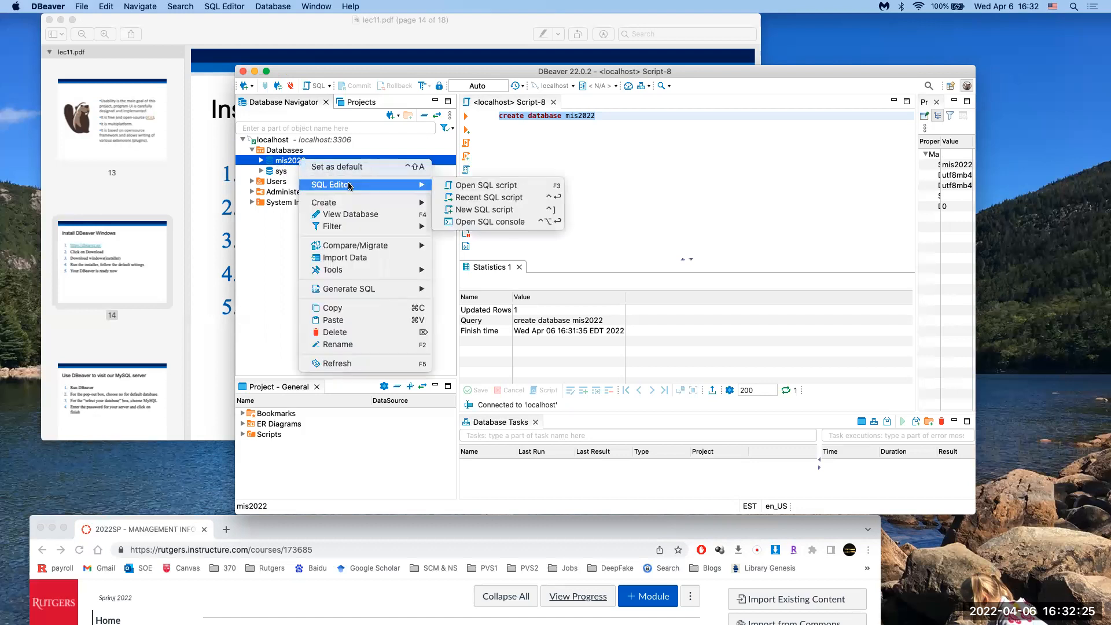
left_click(509, 210)
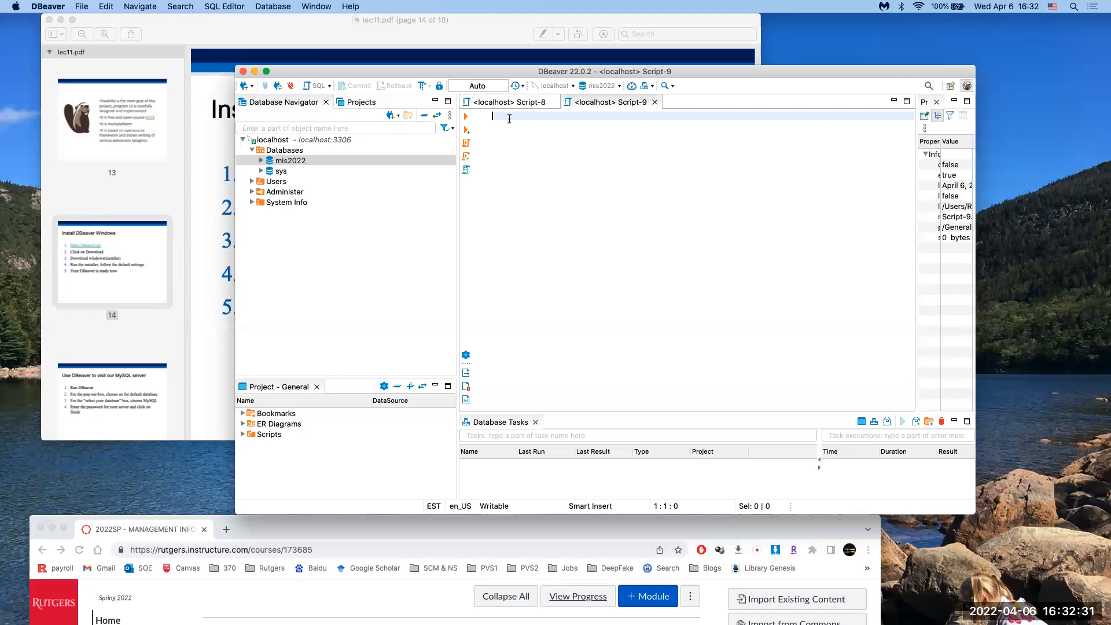
type("create")
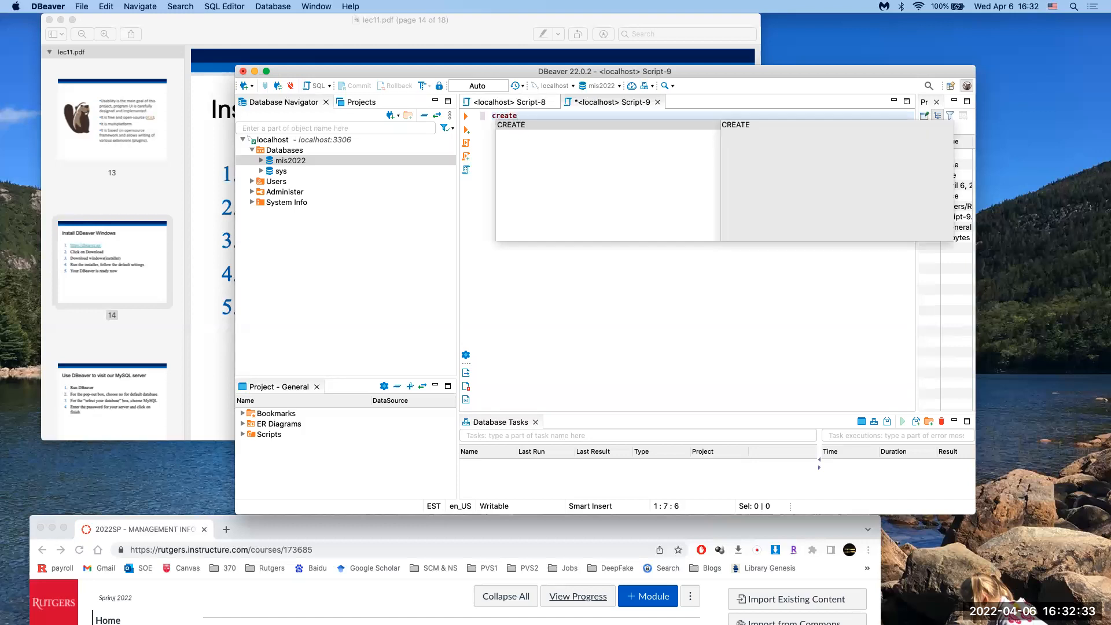
type(" table")
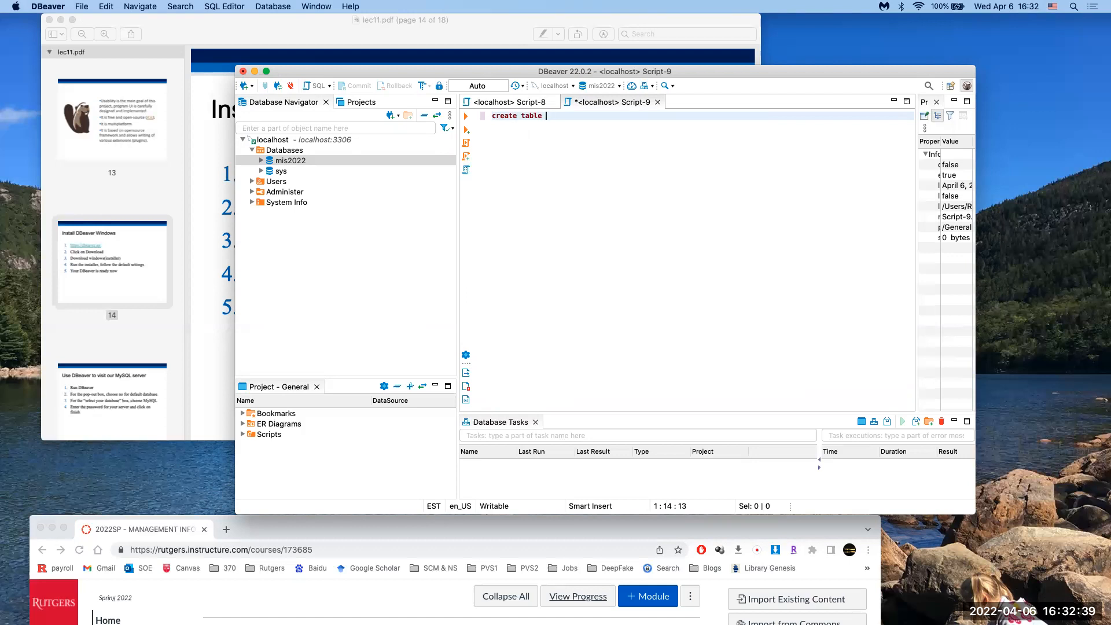
type("ubs(")
key("Return")
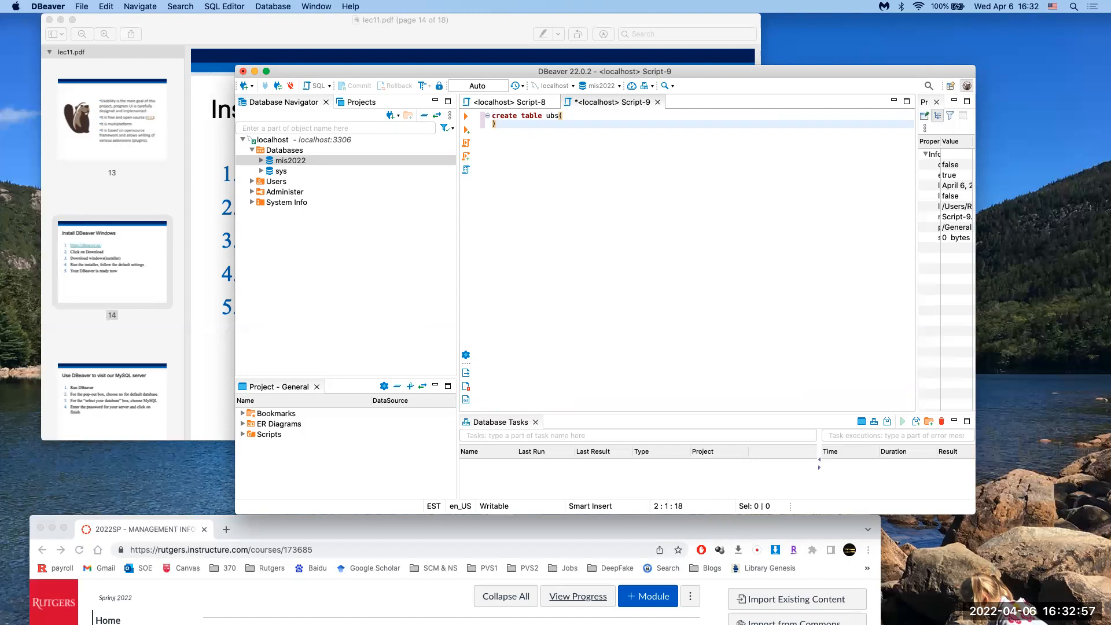
type("userid int,")
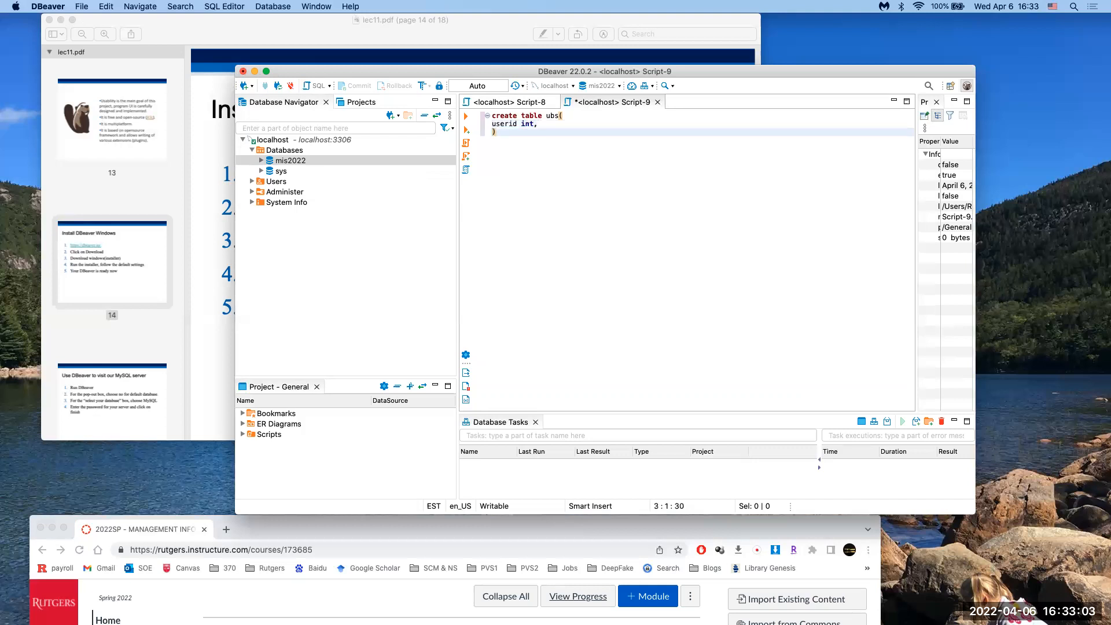
type("itemid int,")
key("Return")
type("cateid int,")
key("Return")
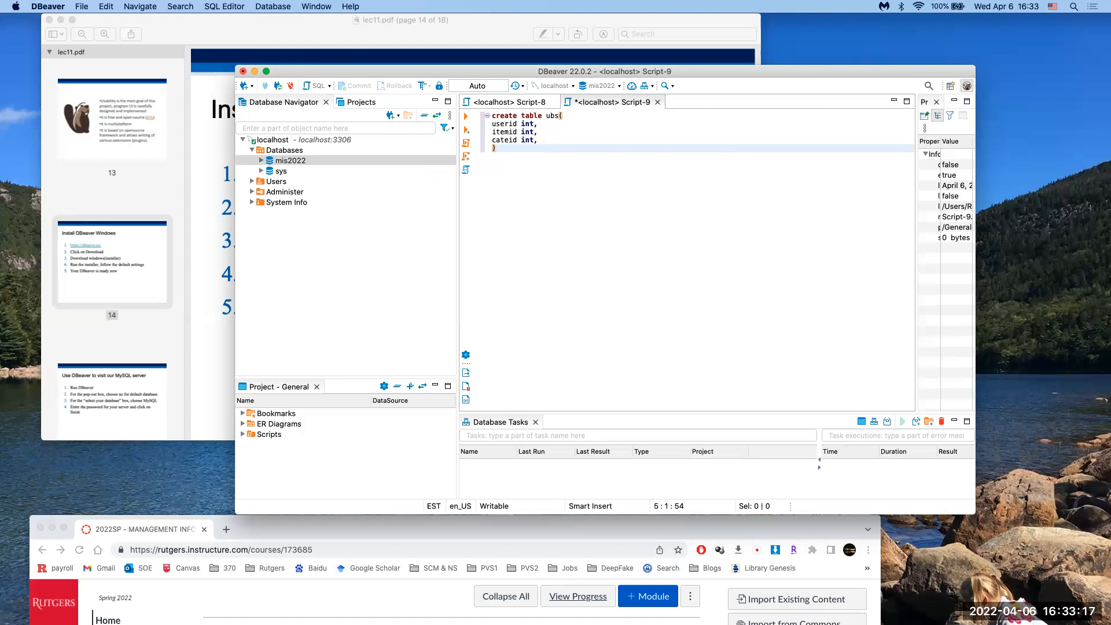
Step: Add userbs varchar(4) and ts int columns, insert the missing comma, and select the statement
type("userbs varchar(4")
key("Right")
key("Return")
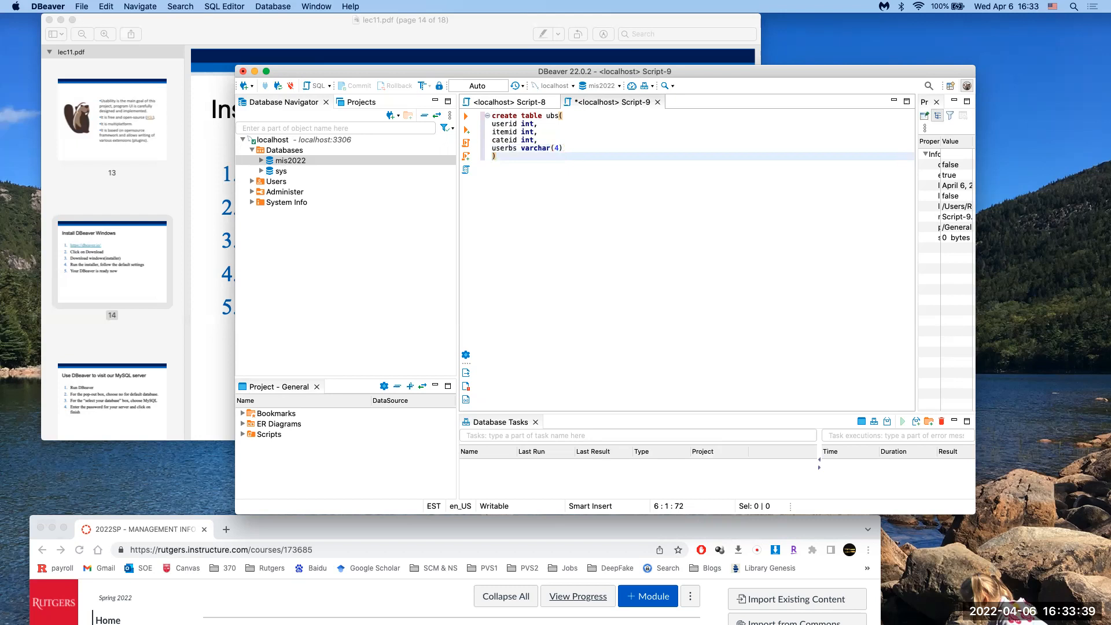
type("ts int")
left_click_drag(531, 156, 490, 117)
left_click(567, 149)
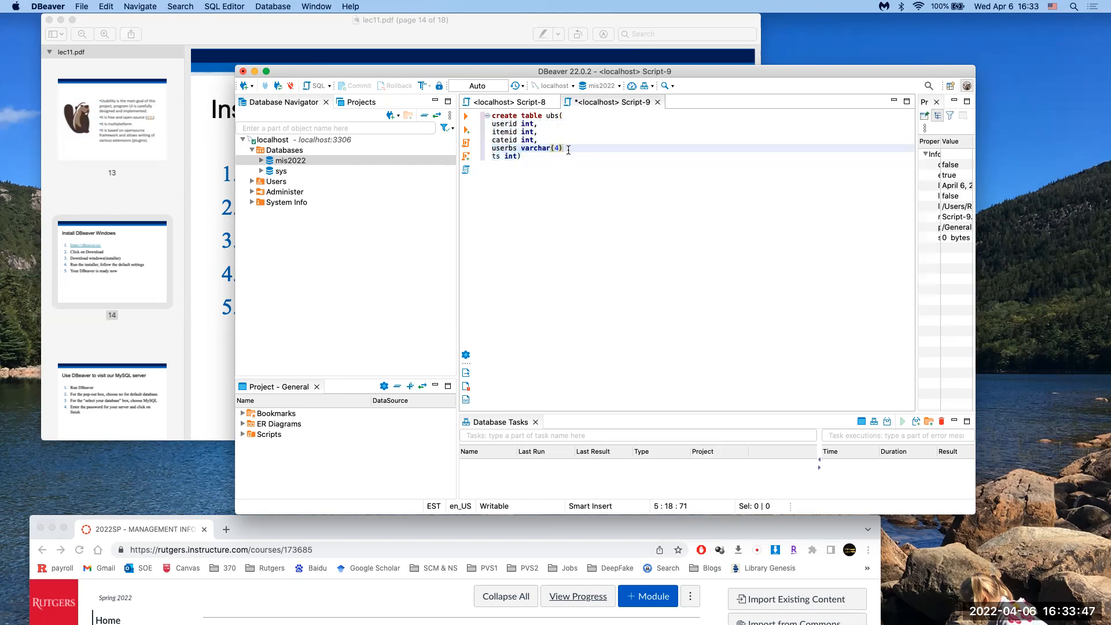
type(",")
left_click_drag(539, 157, 489, 116)
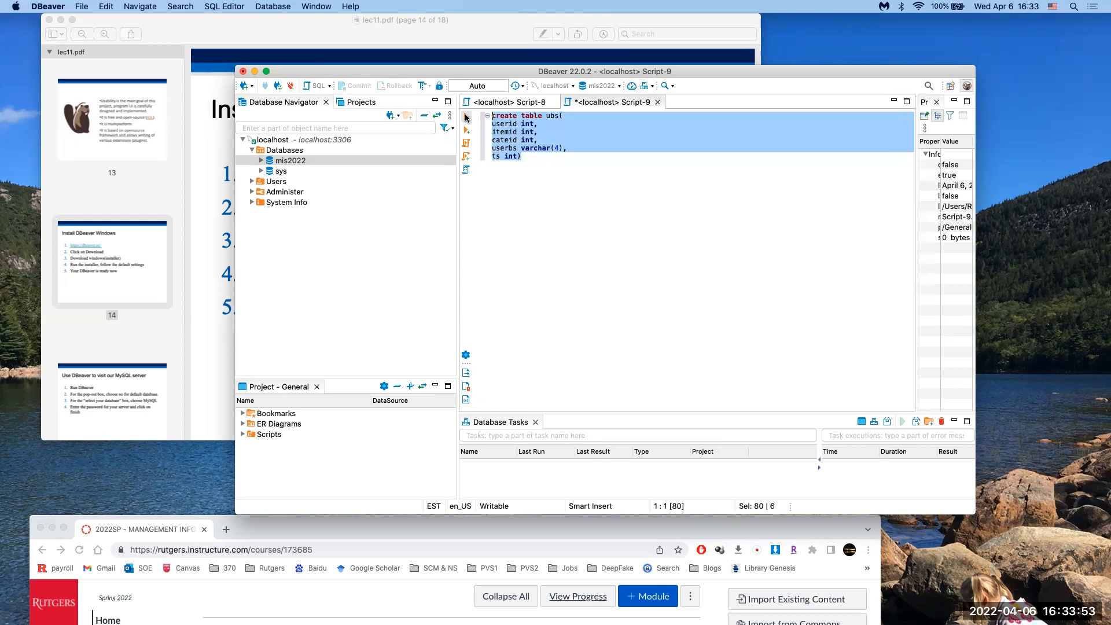
Step: Run the create table ubs statement and expand the Tables folder of mis2022
left_click(466, 118)
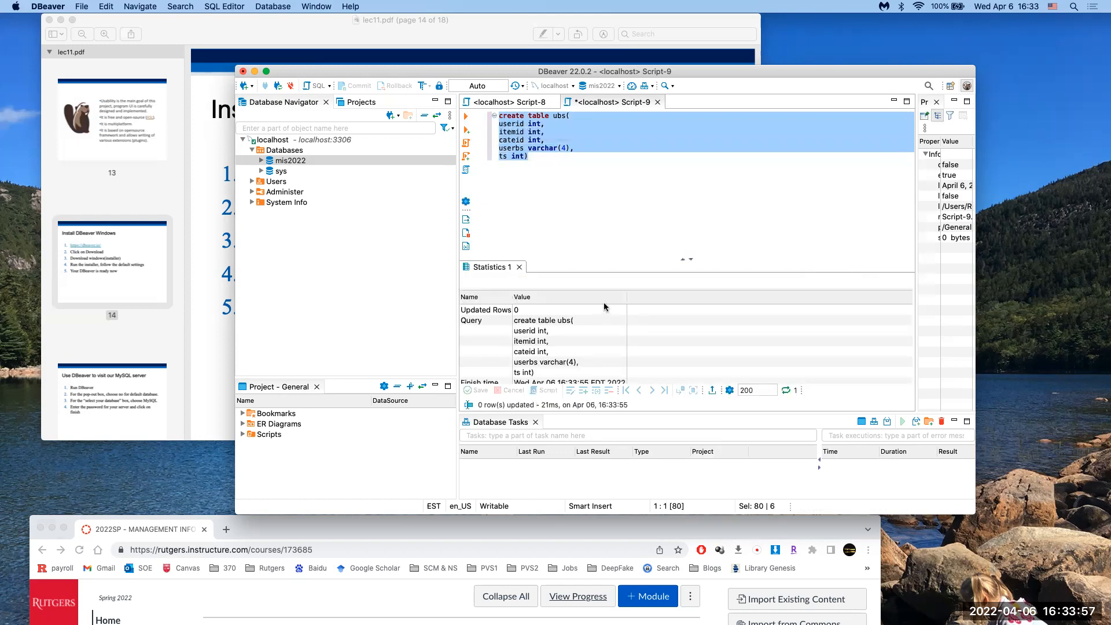
scroll(556, 356, "down", 1)
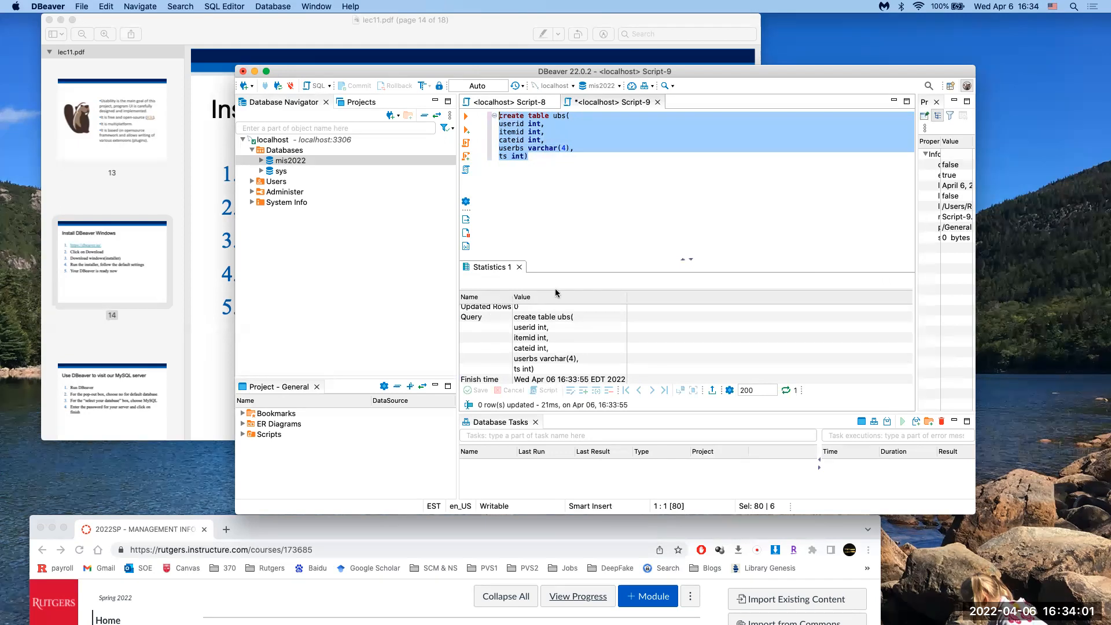
left_click(342, 280)
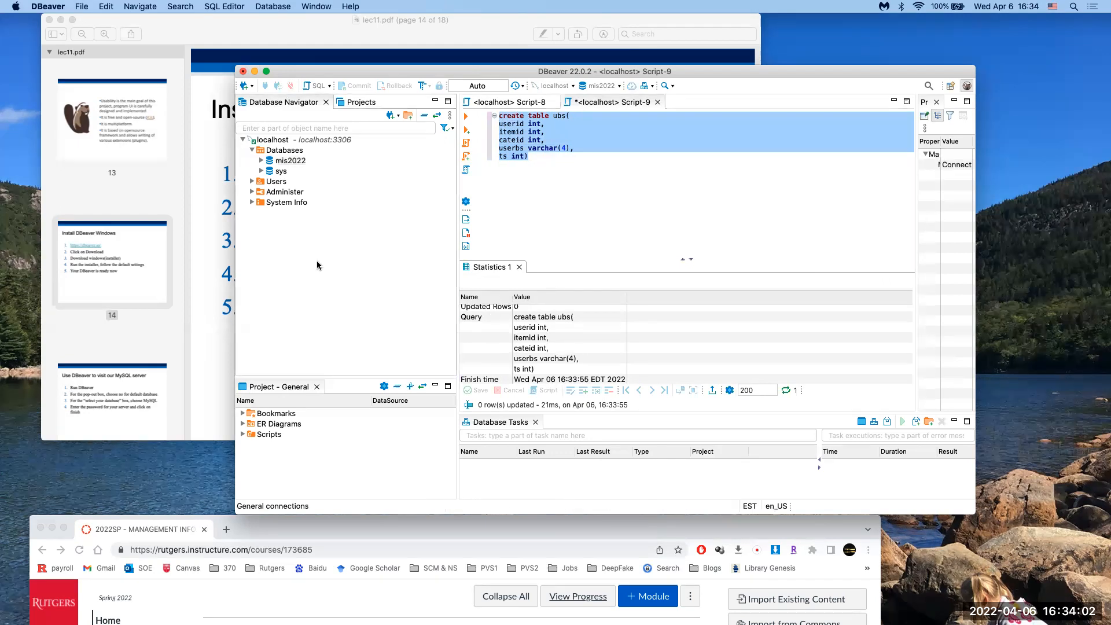
left_click(261, 160)
left_click(271, 171)
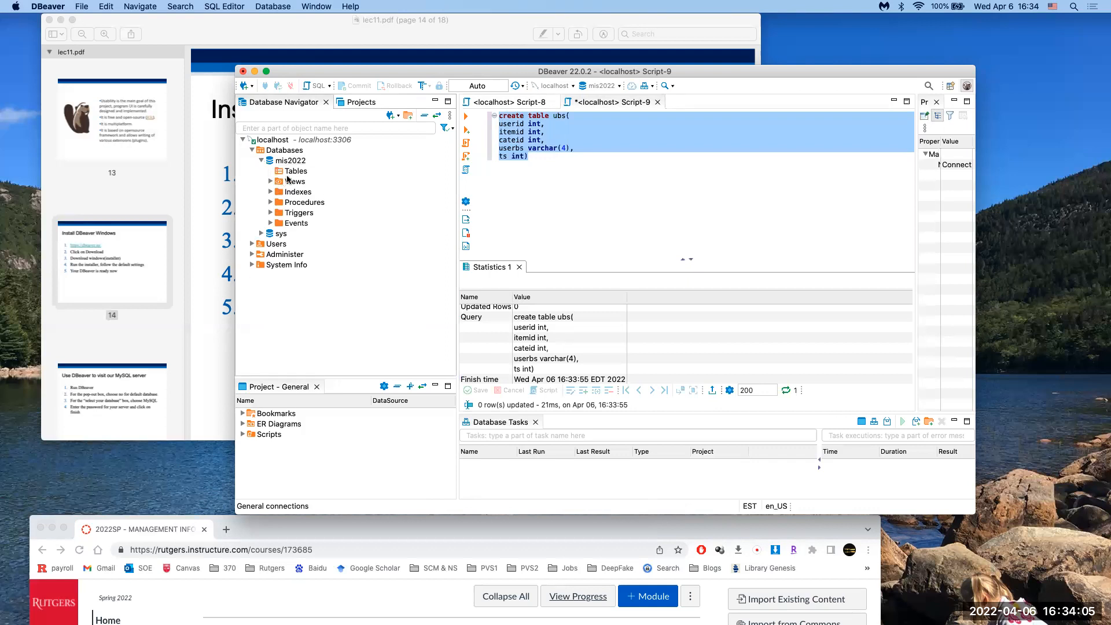
Step: Refresh the navigator and the mis2022 database so the new ubs table appears under Tables
right_click(276, 297)
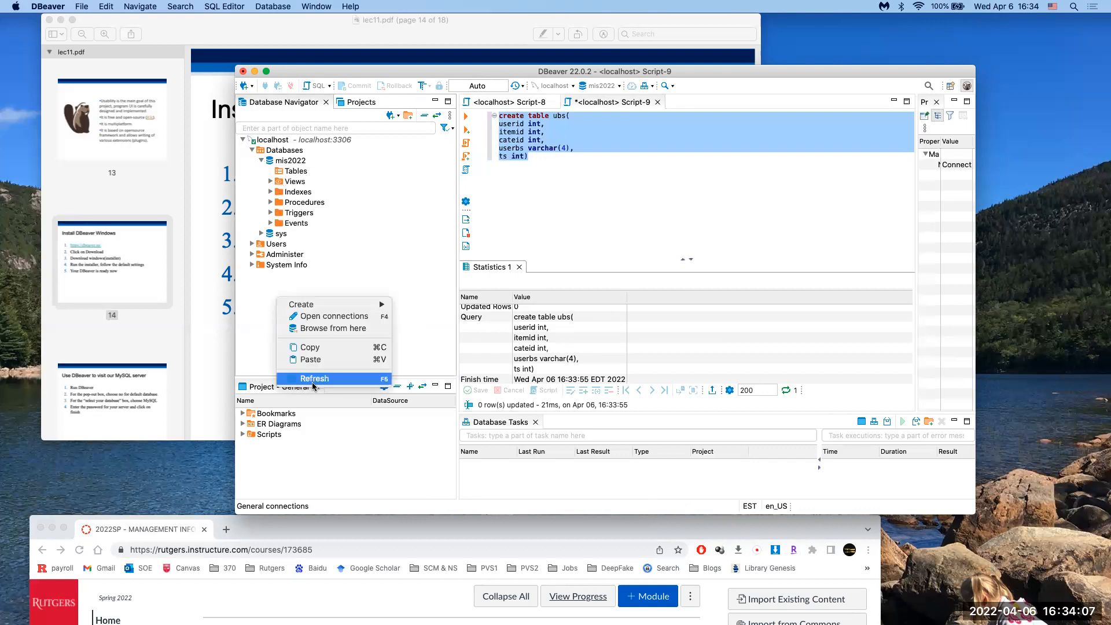
left_click(313, 379)
left_click(288, 171)
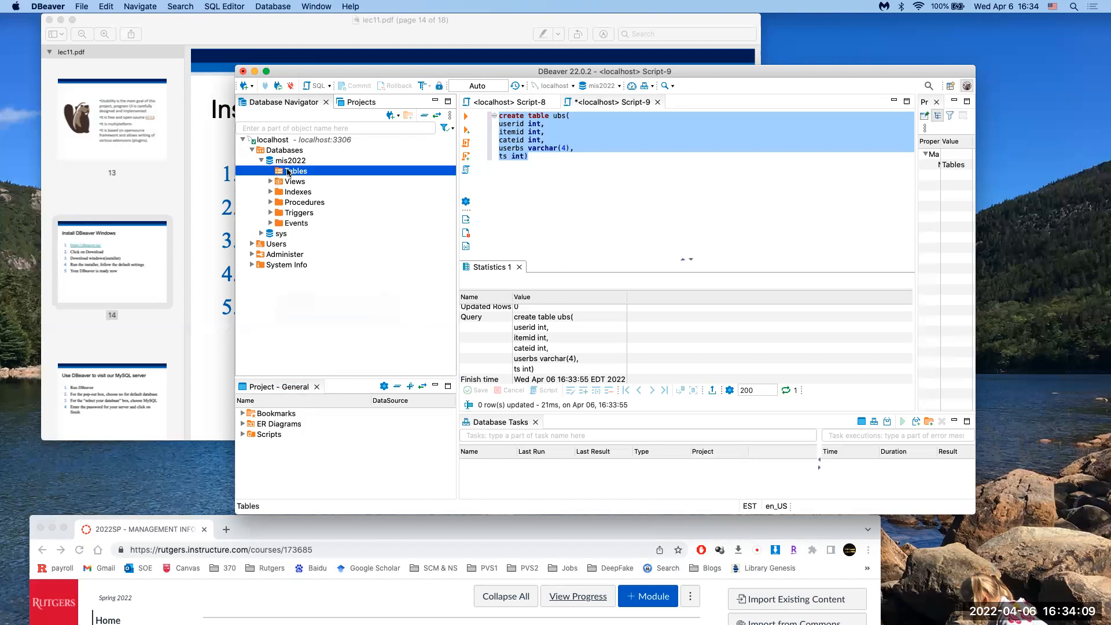
right_click(294, 162)
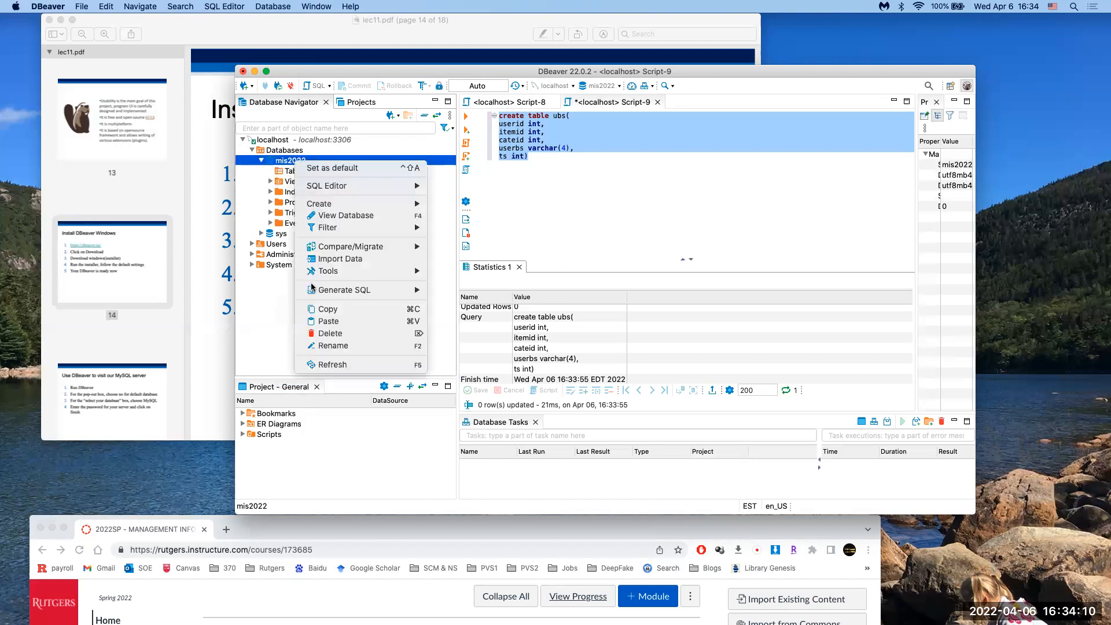
left_click(325, 364)
left_click(299, 183)
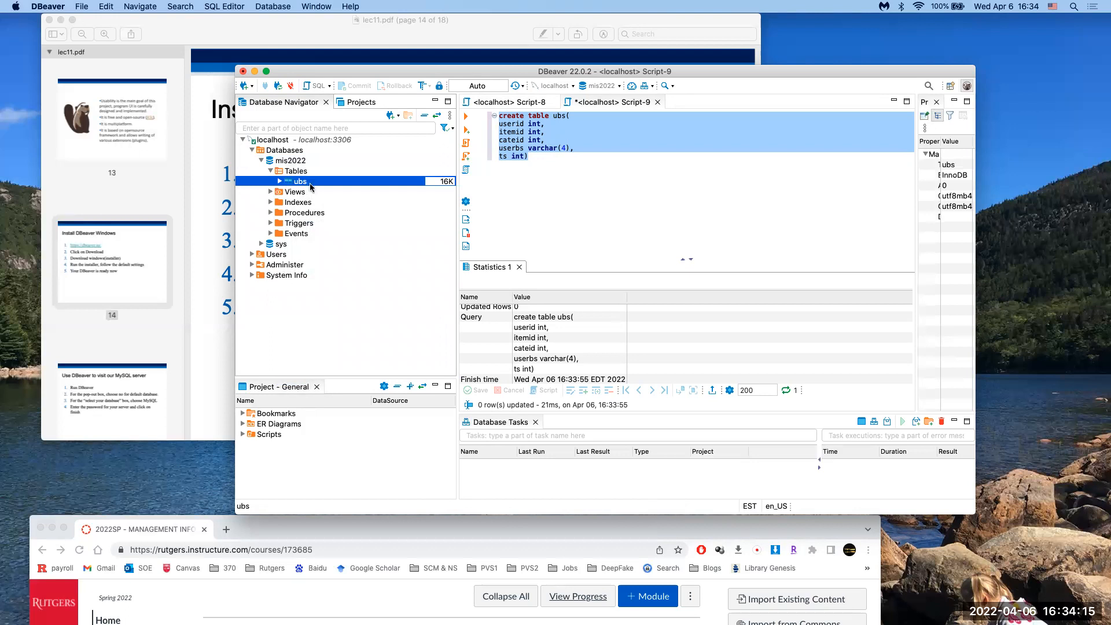
Step: Clear the script and navigator selections and move the DBeaver window further left
left_click(560, 177)
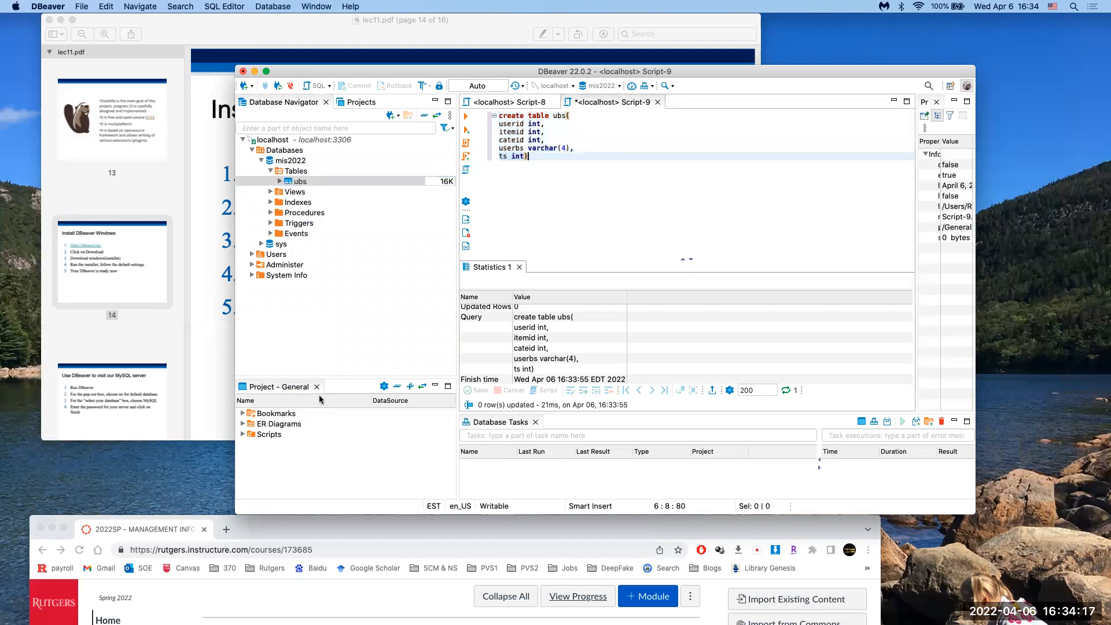
left_click(338, 353)
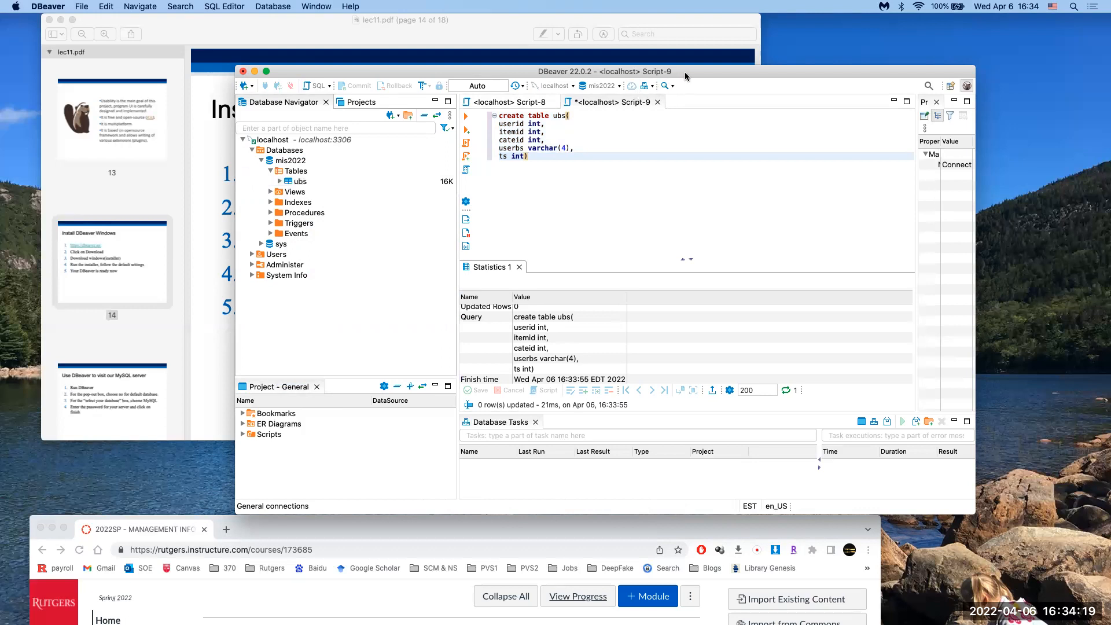
left_click_drag(685, 74, 609, 74)
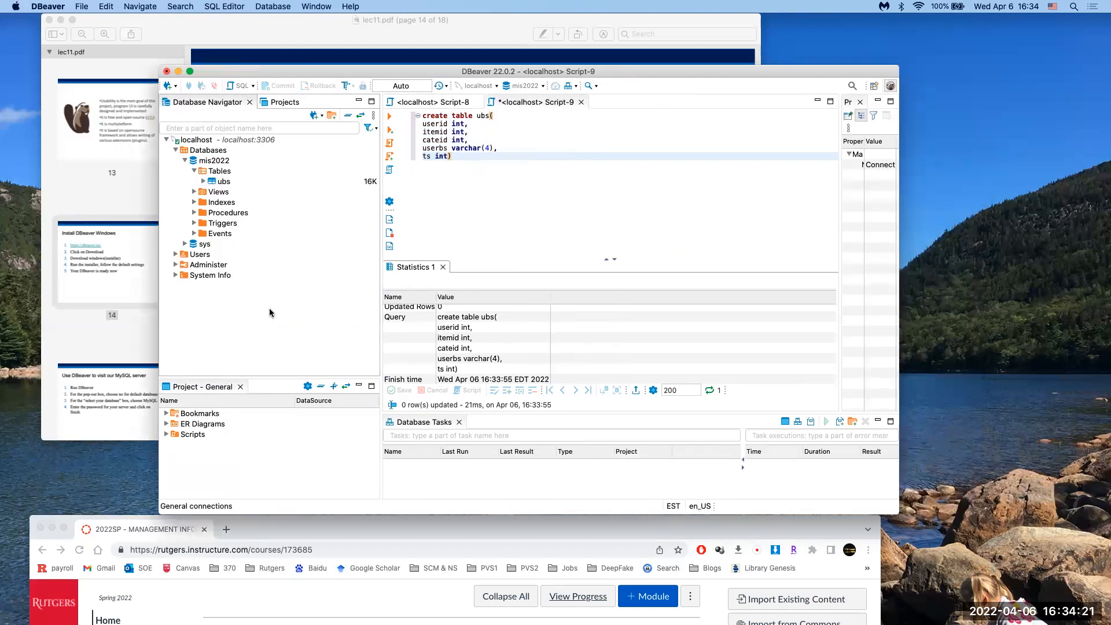